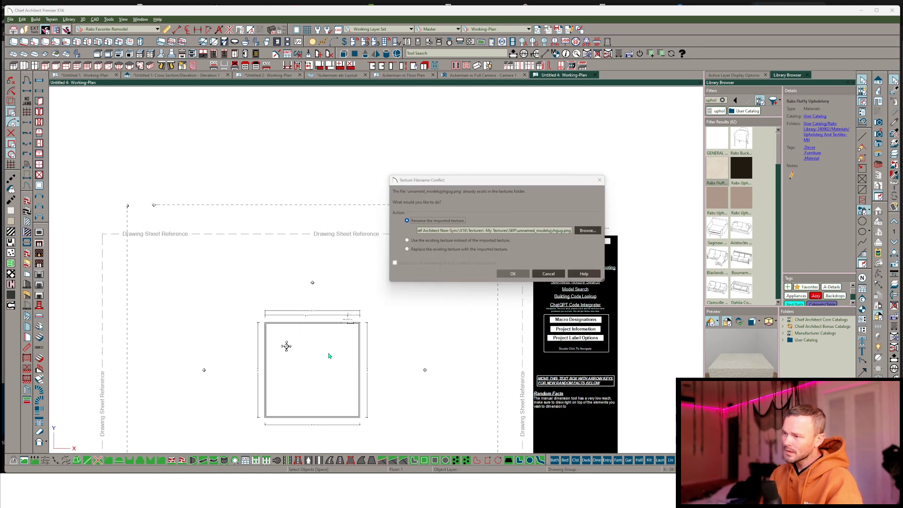
# - Use the existing textures for all import conflicts and bring the swivel chair model into the room in plan
pyautogui.click(454, 243)
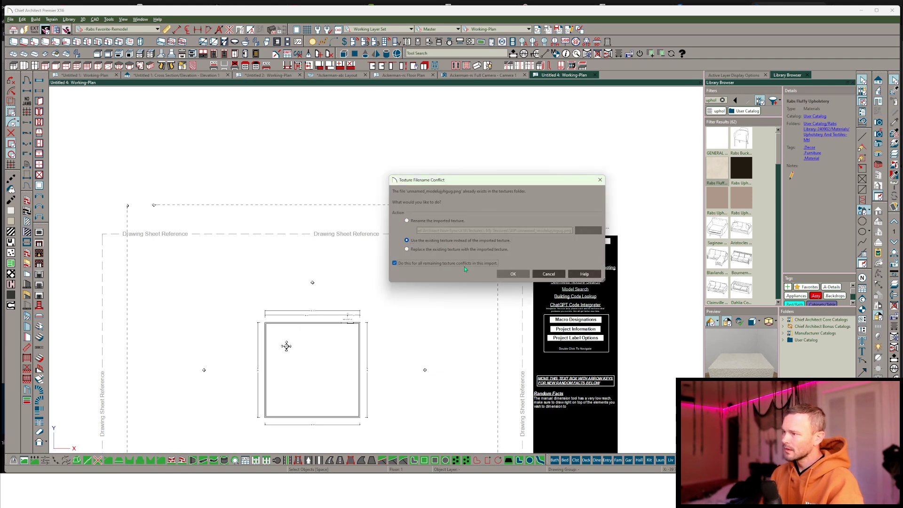
pyautogui.click(514, 274)
pyautogui.scroll(2, 323, 348)
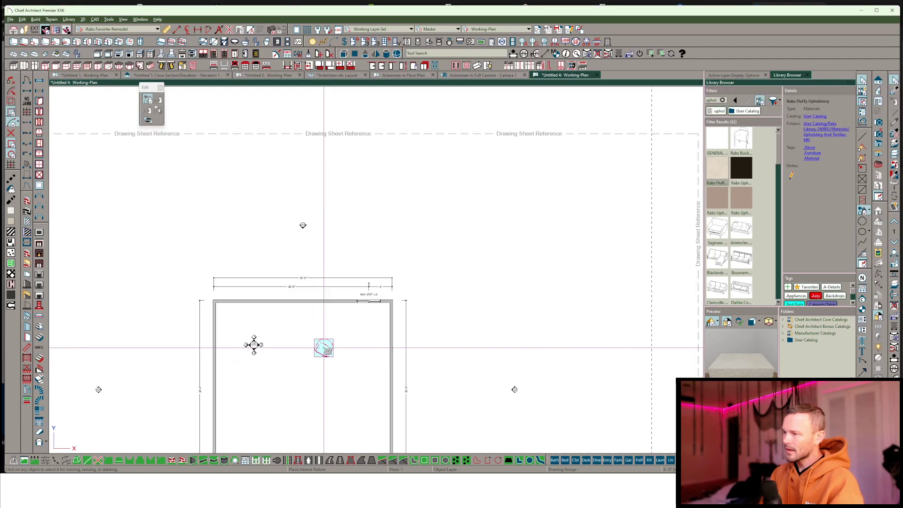
pyautogui.scroll(5, 306, 365)
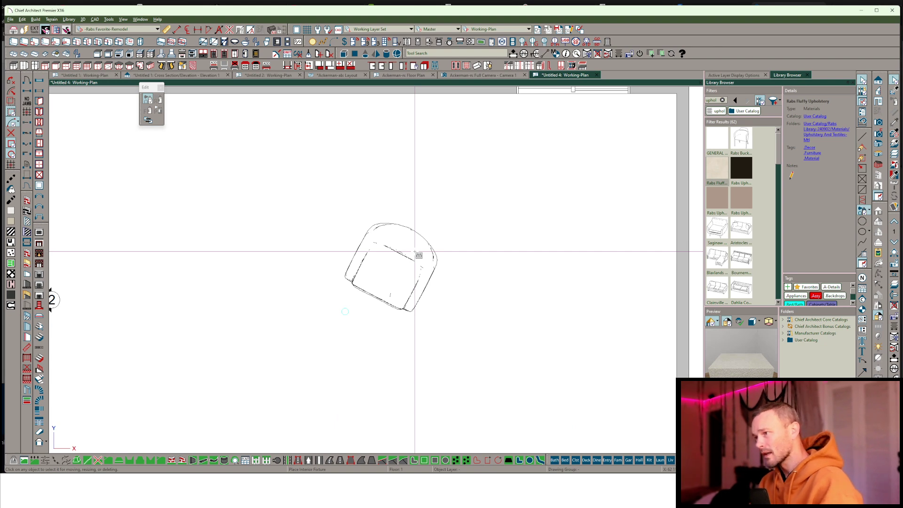
pyautogui.scroll(-3, 423, 249)
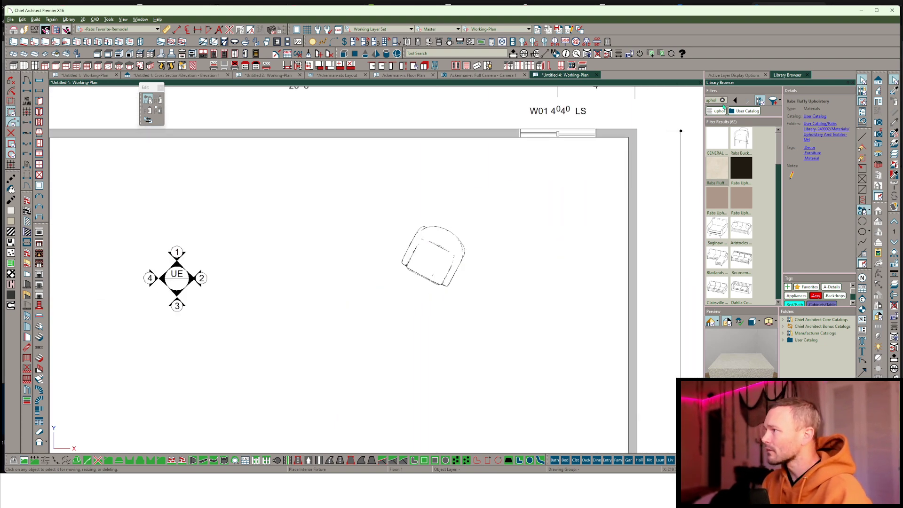
# - Search the library for "realis", place Rabs Realistic Rug 2 in the room, and move the chair so it overlaps the rug's edge
pyautogui.write('alis')
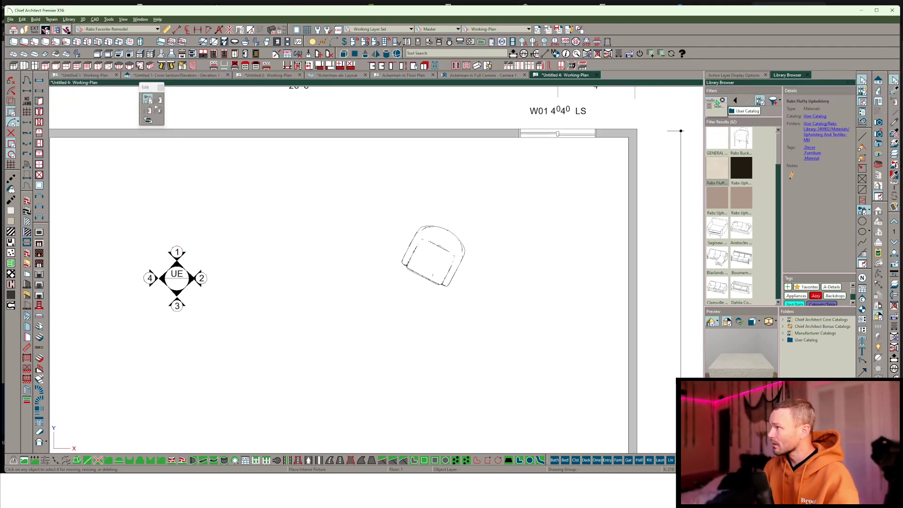
pyautogui.press('Return')
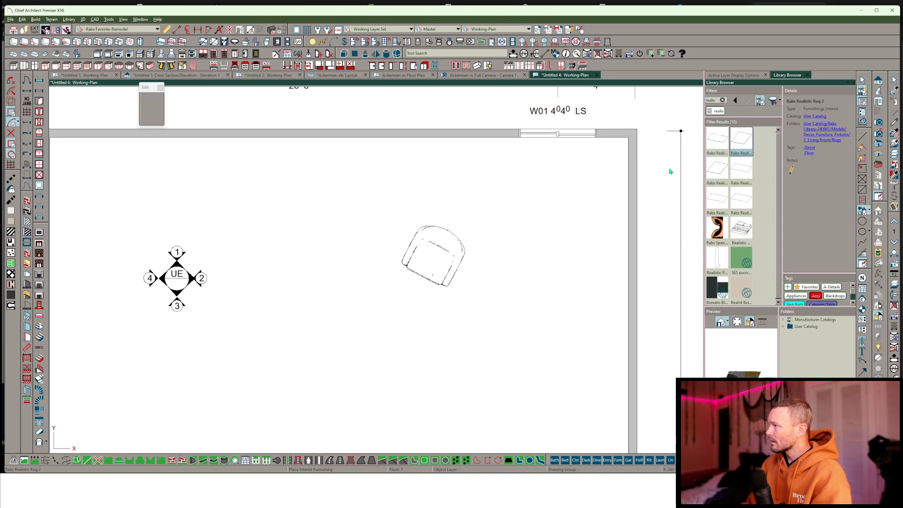
pyautogui.click(344, 275)
pyautogui.click(441, 258)
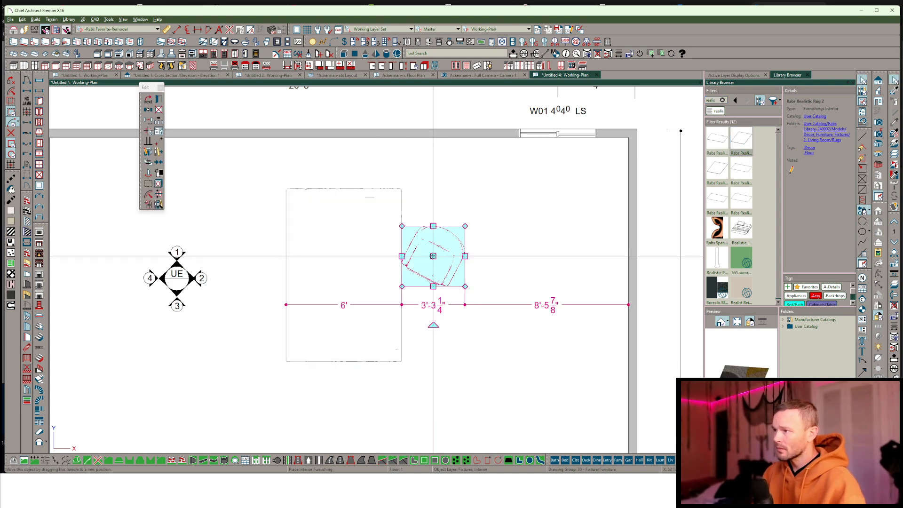
pyautogui.moveTo(433, 257); pyautogui.dragTo(408, 261)
pyautogui.scroll(2, 380, 231)
pyautogui.press('Escape')
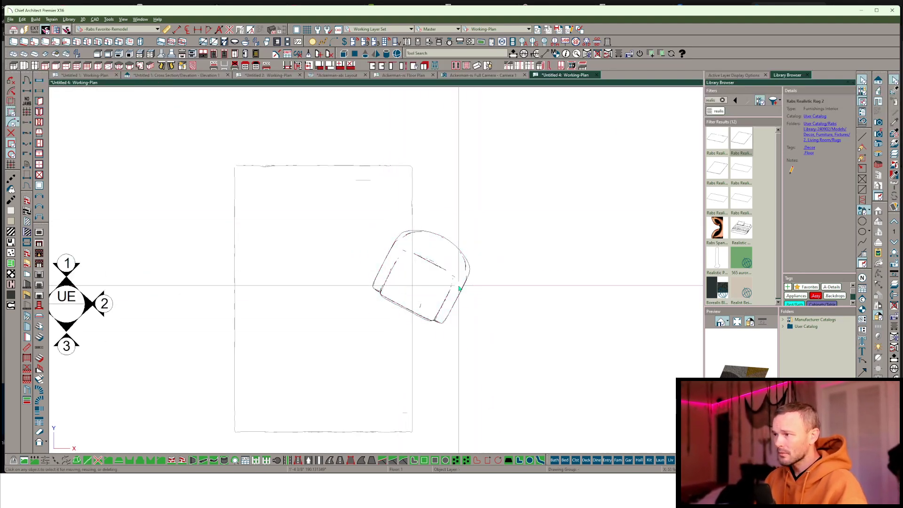
# - Change the chair's drawing group to 29 - Wall Cabinet
pyautogui.click(445, 264)
pyautogui.click(159, 175)
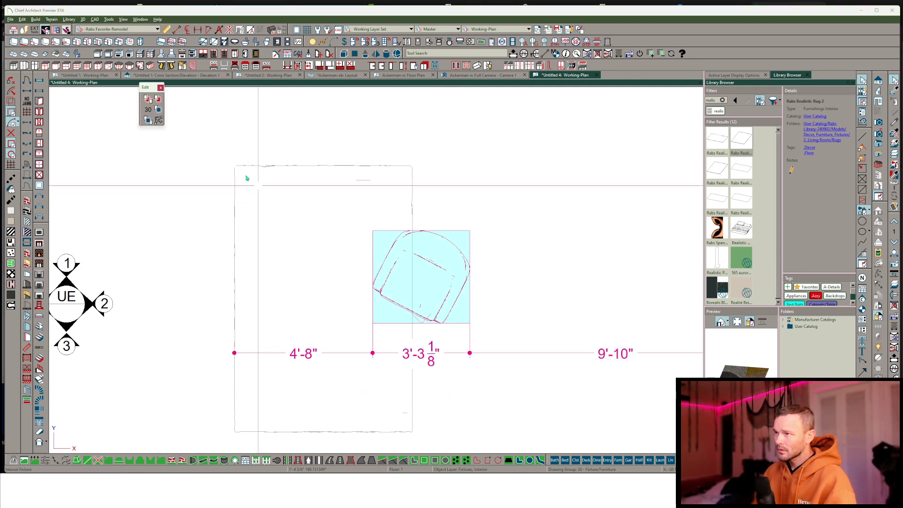
pyautogui.click(148, 109)
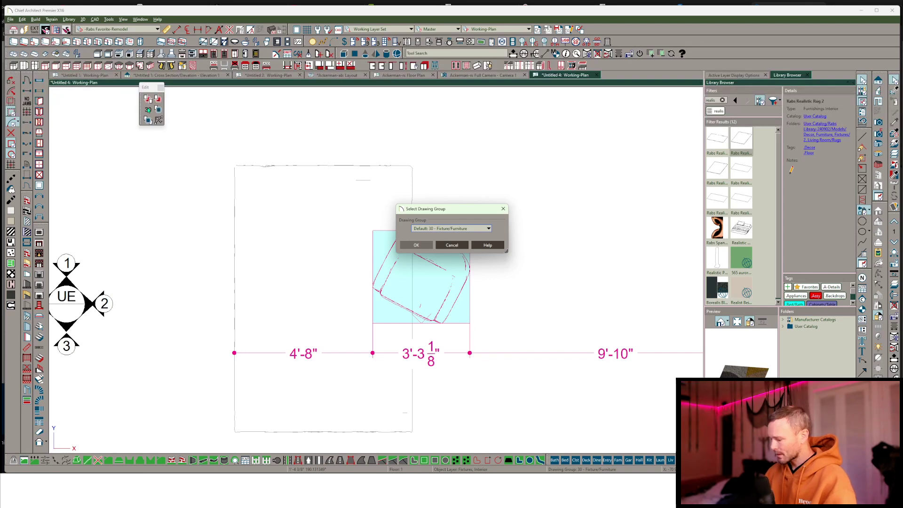
pyautogui.click(416, 245)
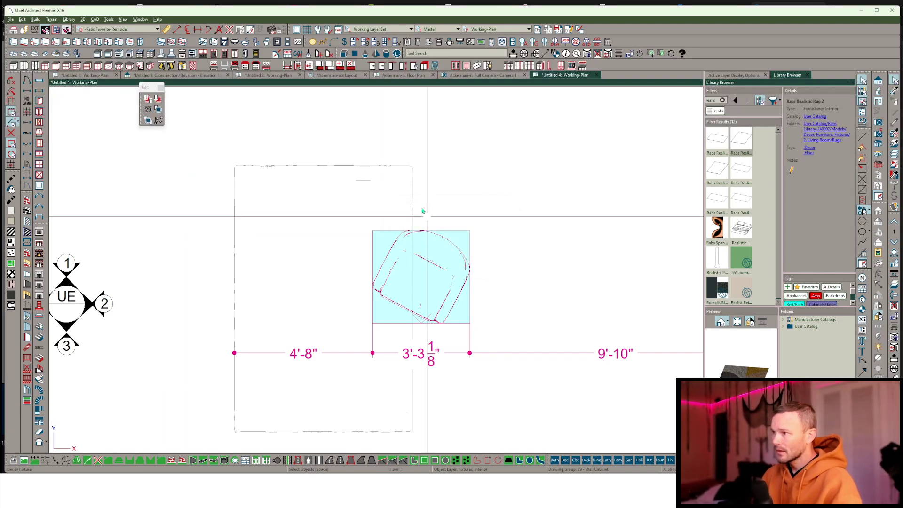
pyautogui.click(413, 198)
pyautogui.click(475, 305)
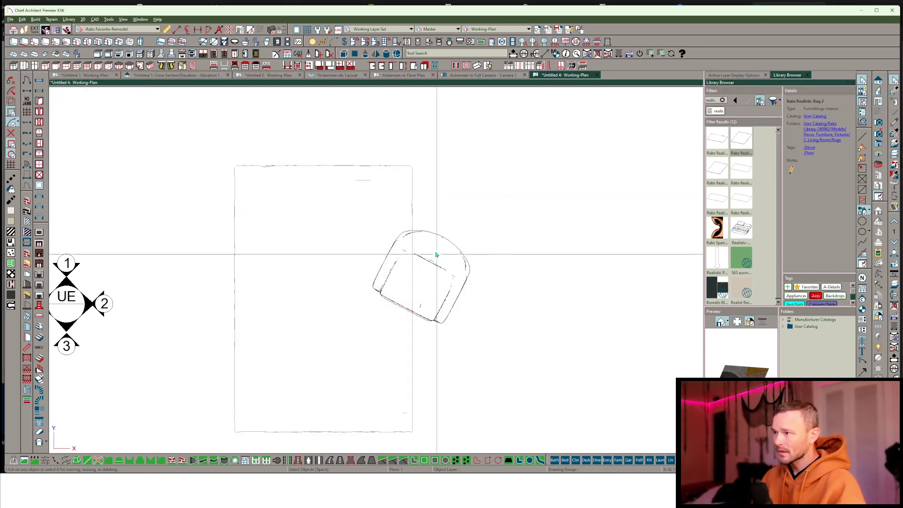
# - Examine the chair's 3D rotation settings and view its preview from above without changing anything
pyautogui.click(438, 267)
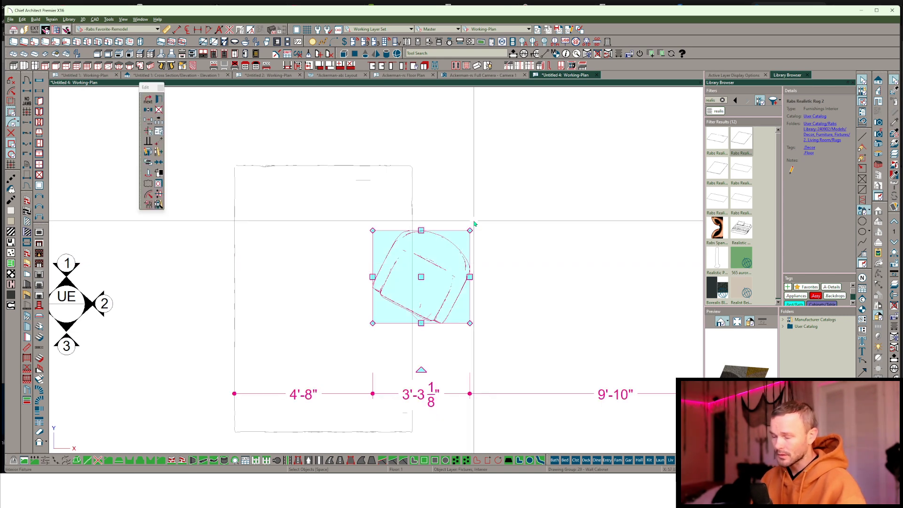
pyautogui.hotkey('ctrl', 'e')
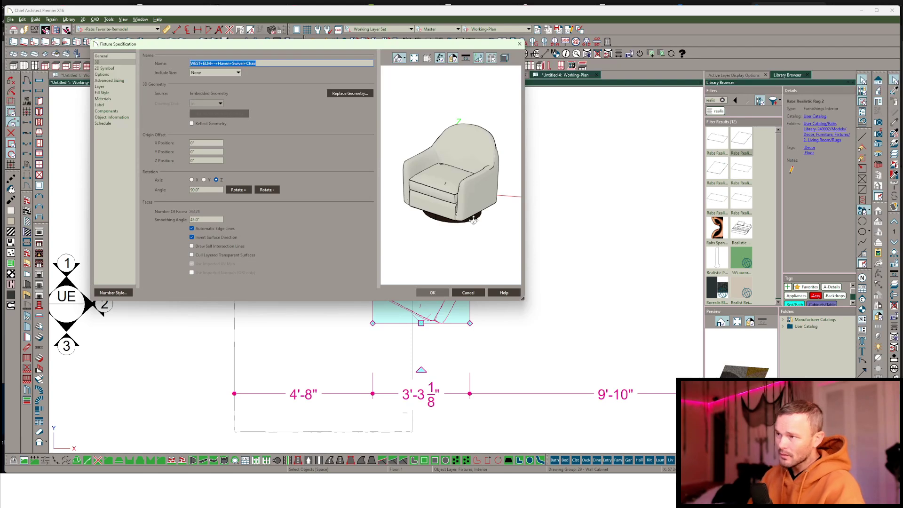
pyautogui.moveTo(474, 221); pyautogui.dragTo(442, 258)
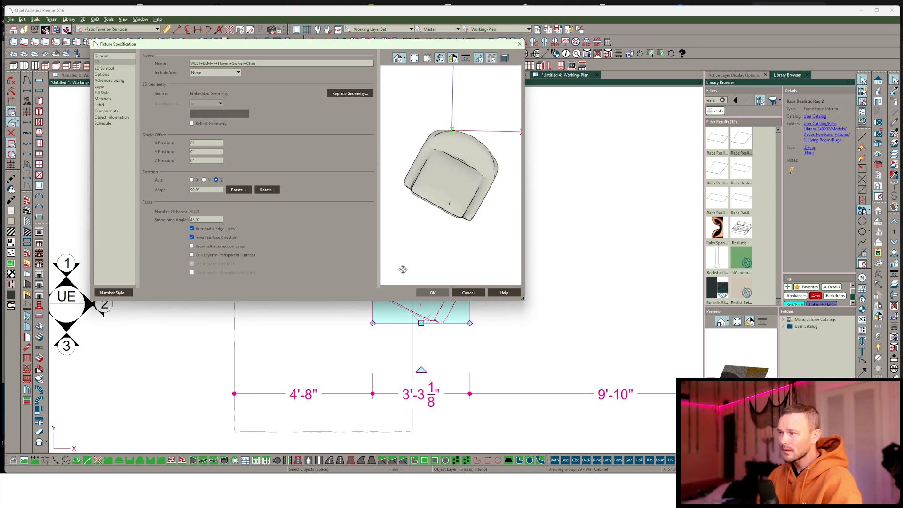
pyautogui.click(466, 293)
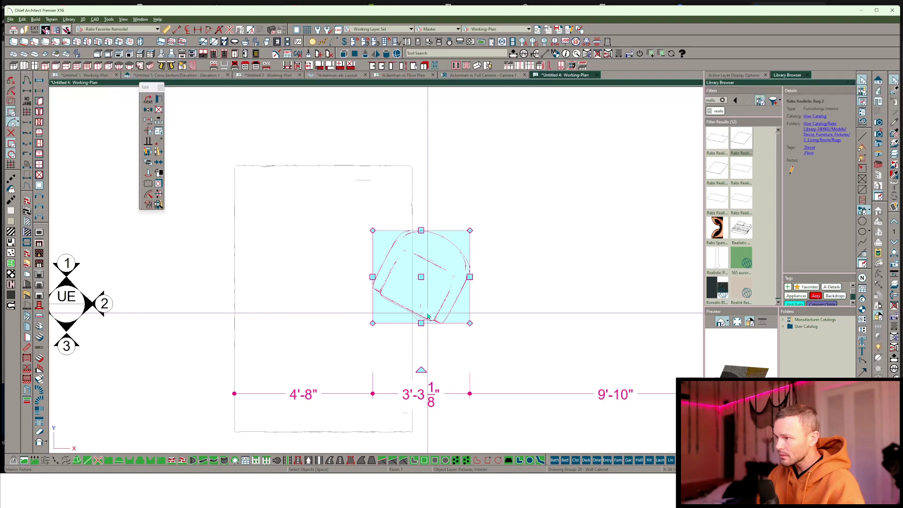
pyautogui.press('Escape')
pyautogui.moveTo(424, 322); pyautogui.dragTo(385, 302)
pyautogui.press('Escape')
pyautogui.click(445, 255)
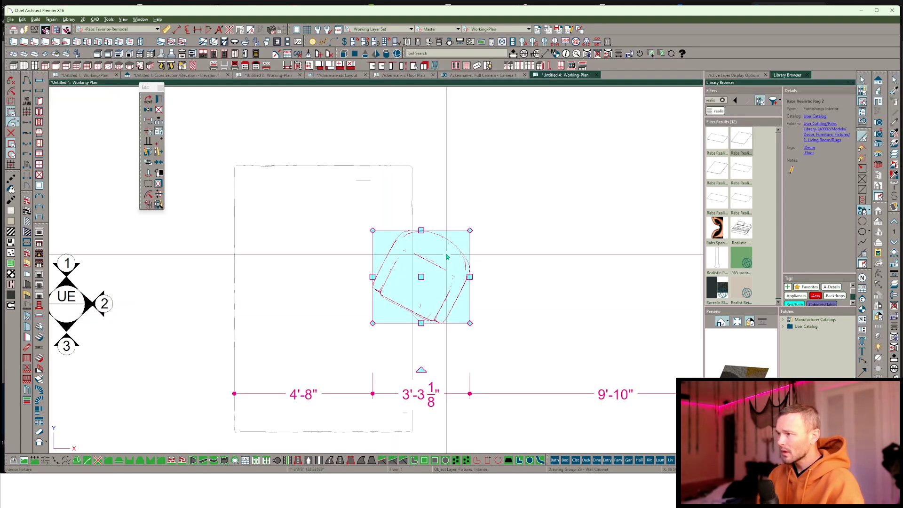
# - Create a CAD detail from the plan view, framed closely on the chair
pyautogui.scroll(2, 444, 251)
pyautogui.click(521, 197)
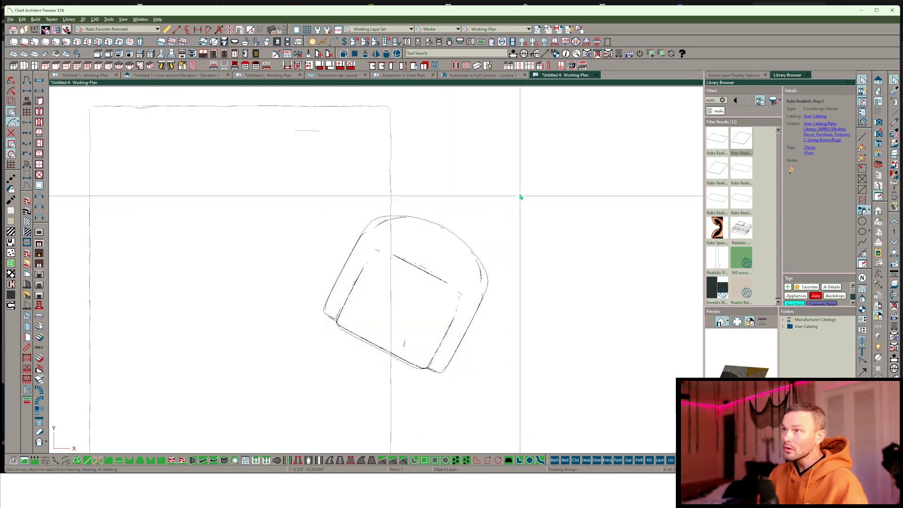
pyautogui.click(95, 20)
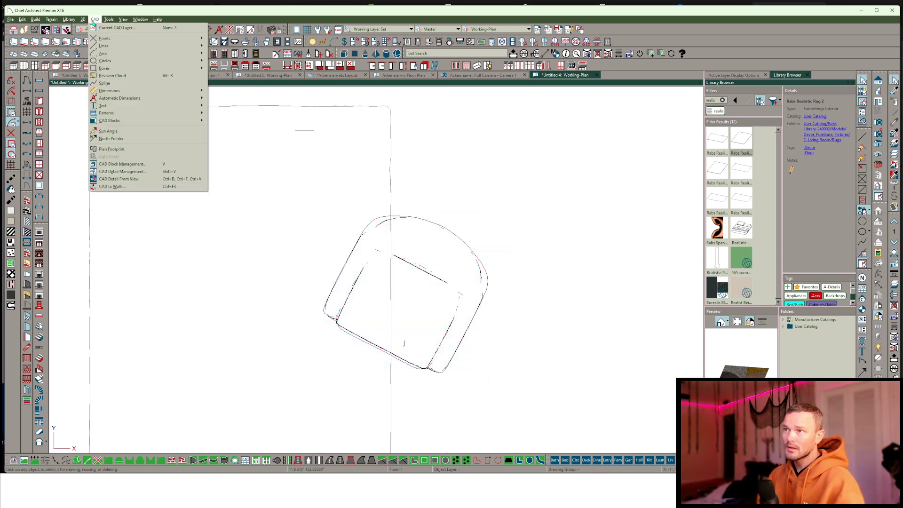
pyautogui.click(120, 179)
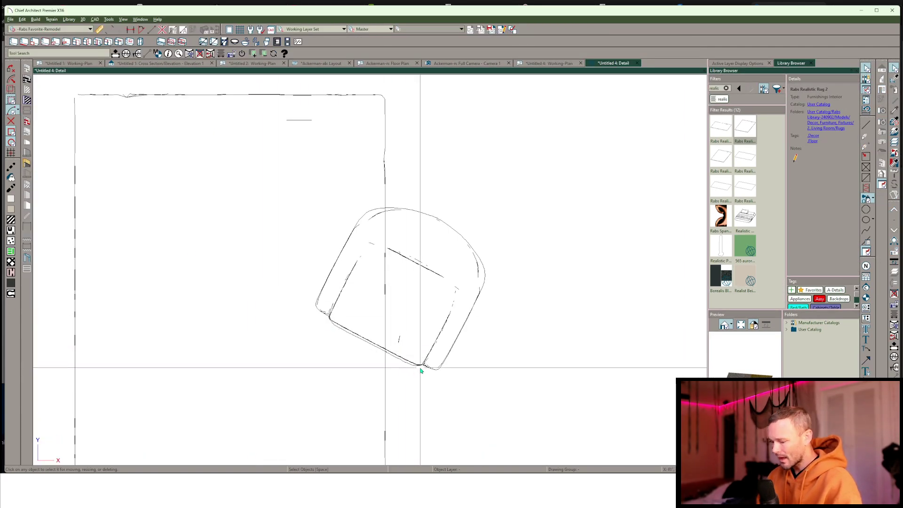
pyautogui.press('l')
pyautogui.moveTo(417, 365); pyautogui.dragTo(332, 317)
pyautogui.scroll(6, 333, 319)
pyautogui.press('Escape')
pyautogui.click(333, 308)
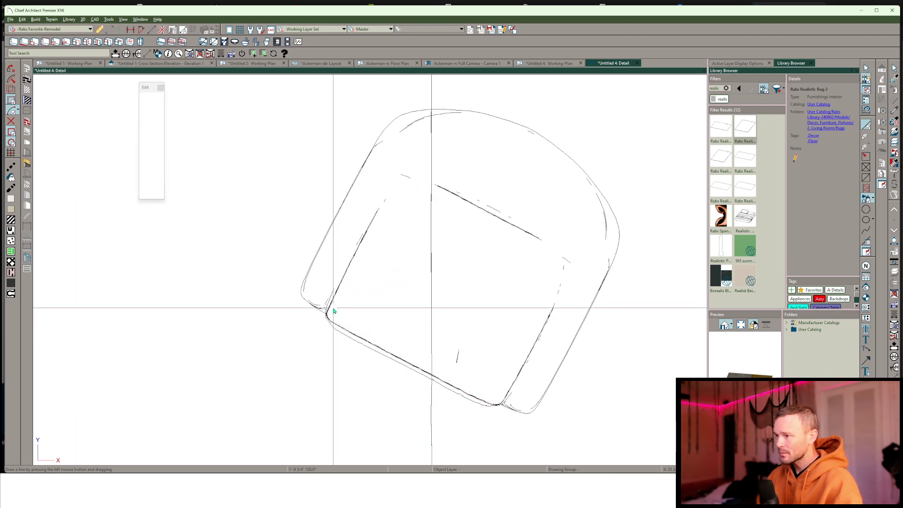
pyautogui.scroll(-1, 335, 301)
pyautogui.click(158, 143)
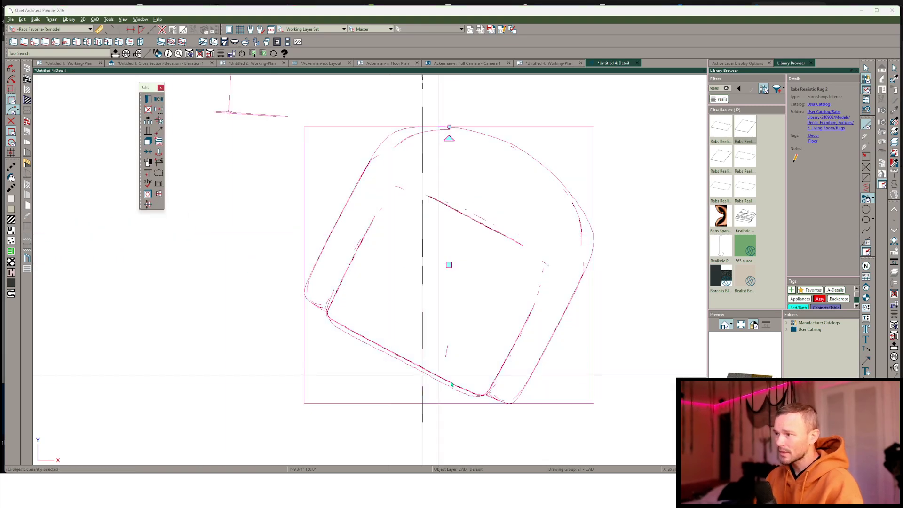
pyautogui.click(482, 391)
pyautogui.press('Delete')
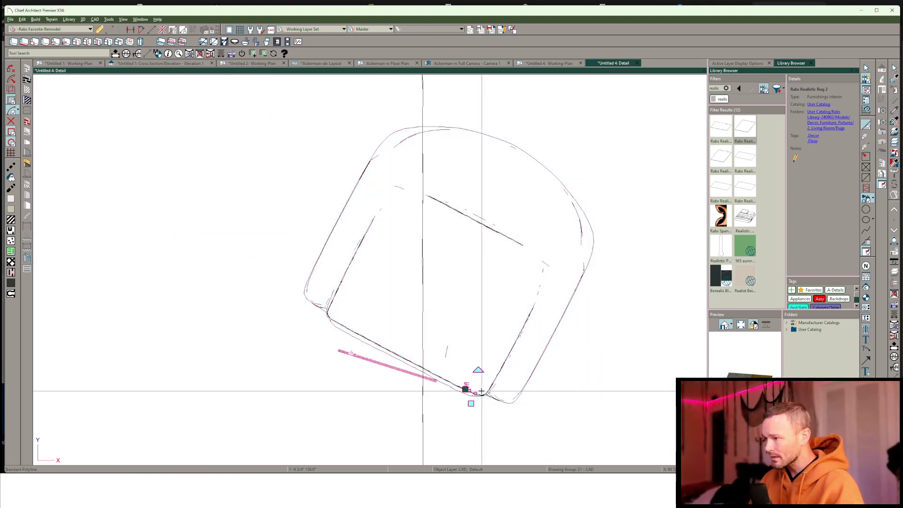
# - Draw a CAD line along the chair's angled front edge and move it clear of the chair
pyautogui.moveTo(475, 395); pyautogui.dragTo(331, 319)
pyautogui.scroll(-1, 348, 342)
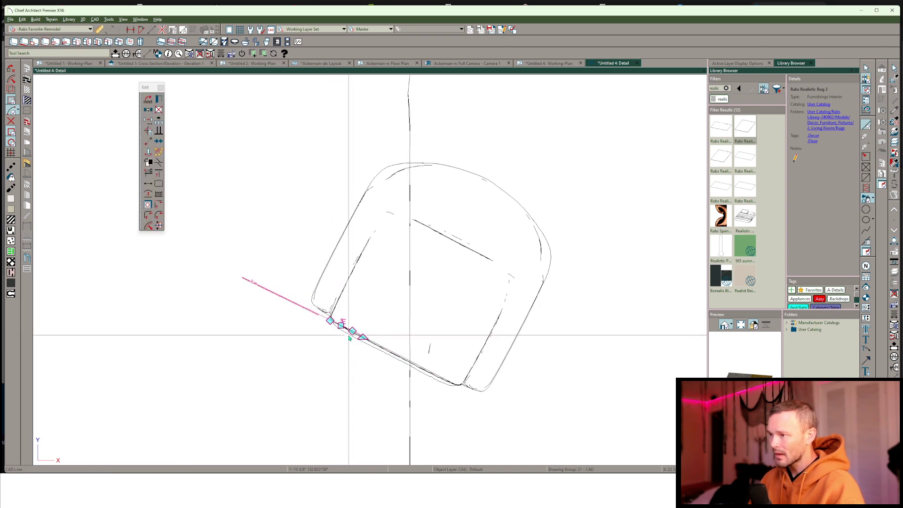
pyautogui.scroll(-2, 375, 348)
pyautogui.moveTo(390, 352); pyautogui.dragTo(354, 390)
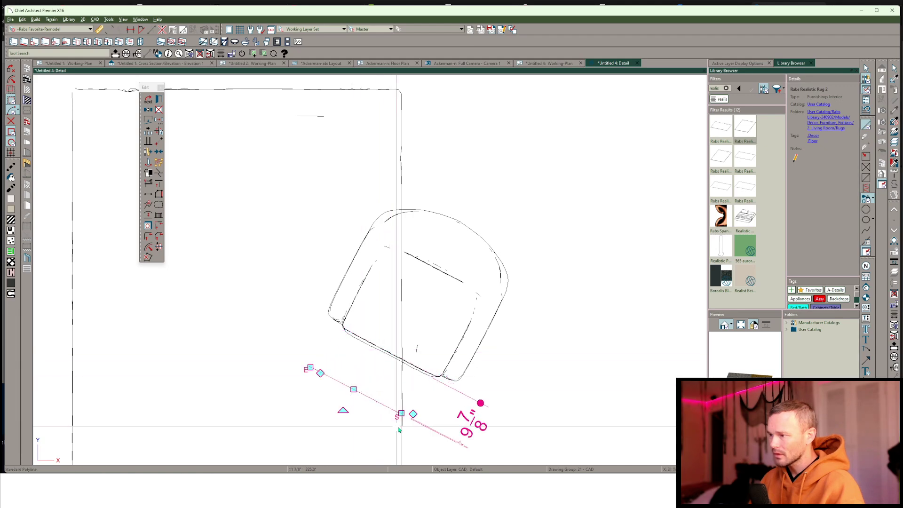
# - Draw a horizontal CAD line from the lower end of the angled line as a reference
pyautogui.moveTo(413, 414); pyautogui.dragTo(289, 417)
pyautogui.moveTo(572, 366); pyautogui.dragTo(570, 311, button='middle')
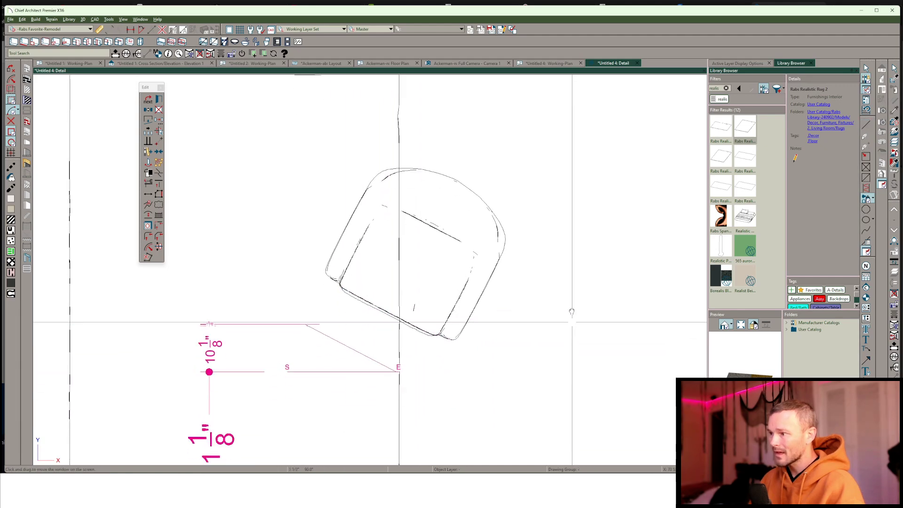
pyautogui.scroll(1, 566, 310)
# - Place an angular dimension between the angled and horizontal lines using the CAD dimension defaults
pyautogui.click(101, 30)
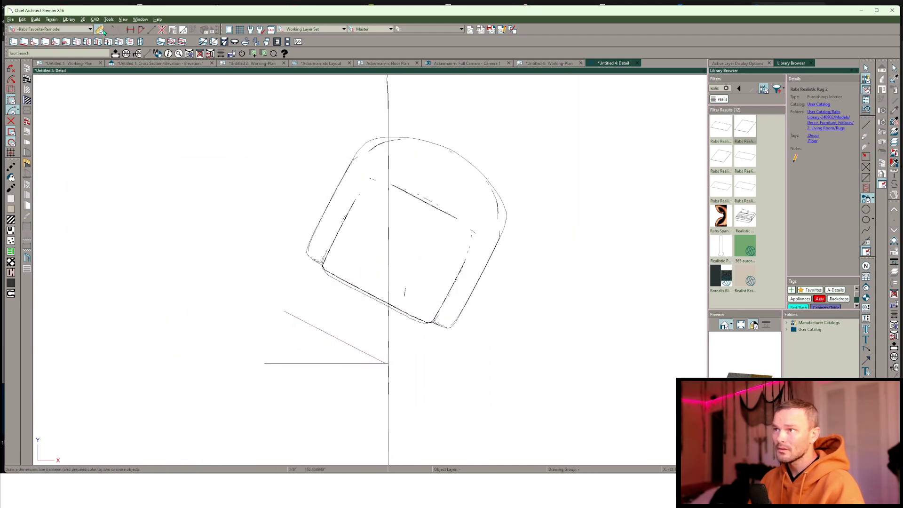
pyautogui.click(142, 30)
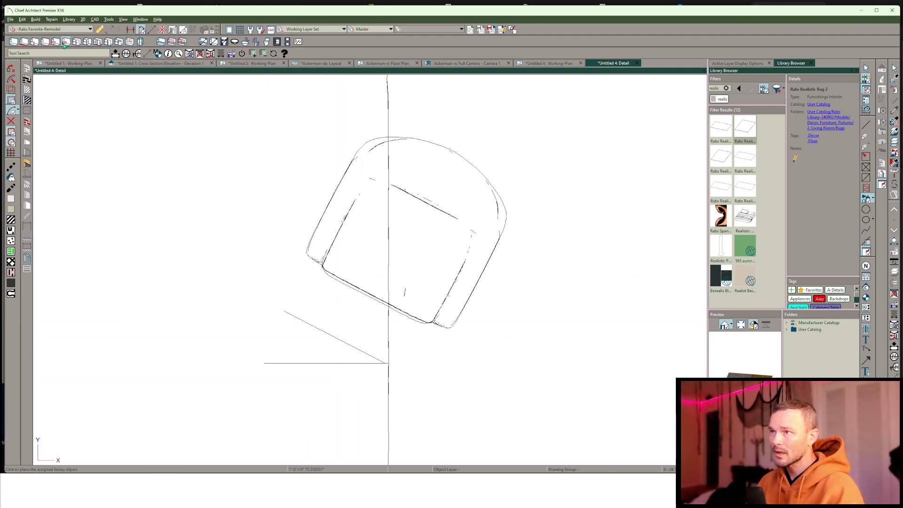
pyautogui.click(90, 30)
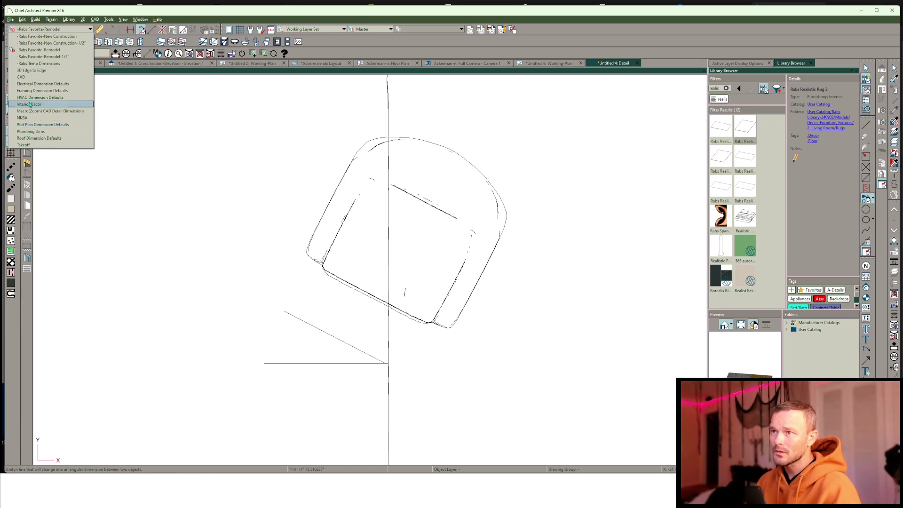
pyautogui.click(21, 76)
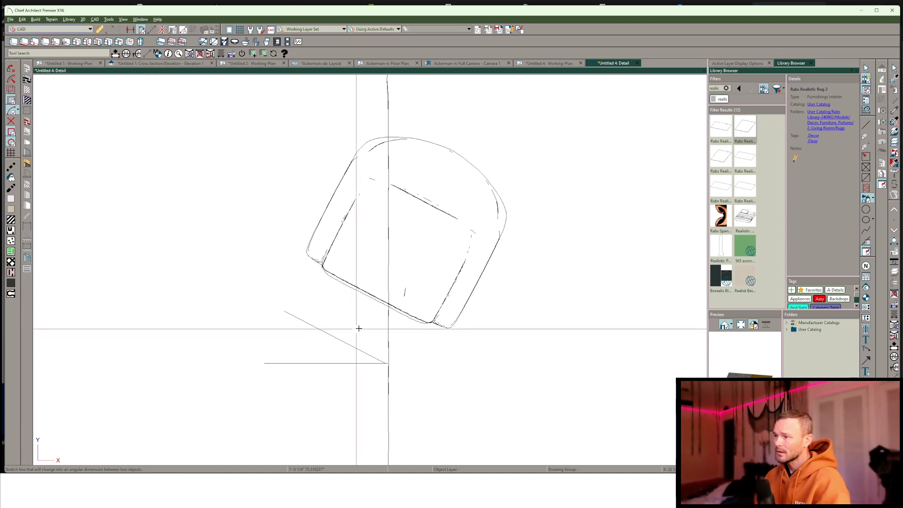
pyautogui.moveTo(362, 330); pyautogui.dragTo(317, 329)
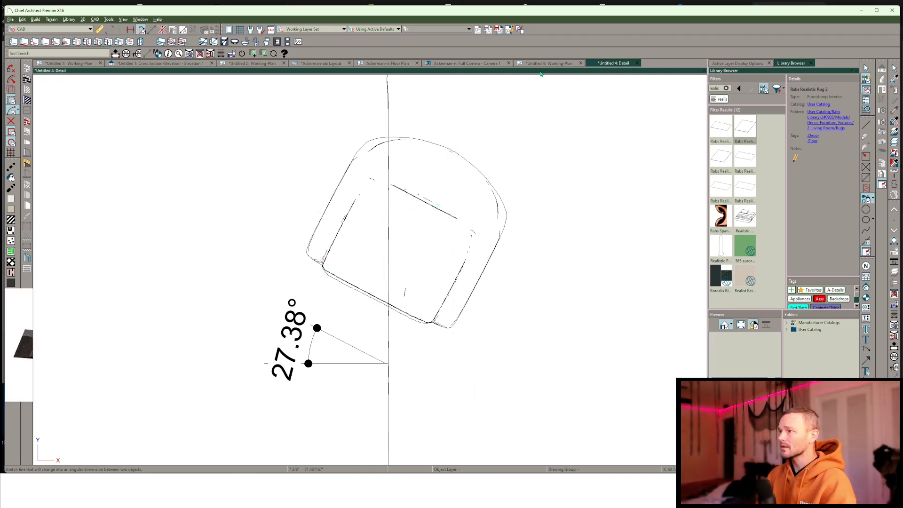
# - Rotate the swivel chair's 3D geometry by +27.38° about the Z axis so it sits square
pyautogui.hotkey('ctrl', 'Tab')
pyautogui.click(443, 241)
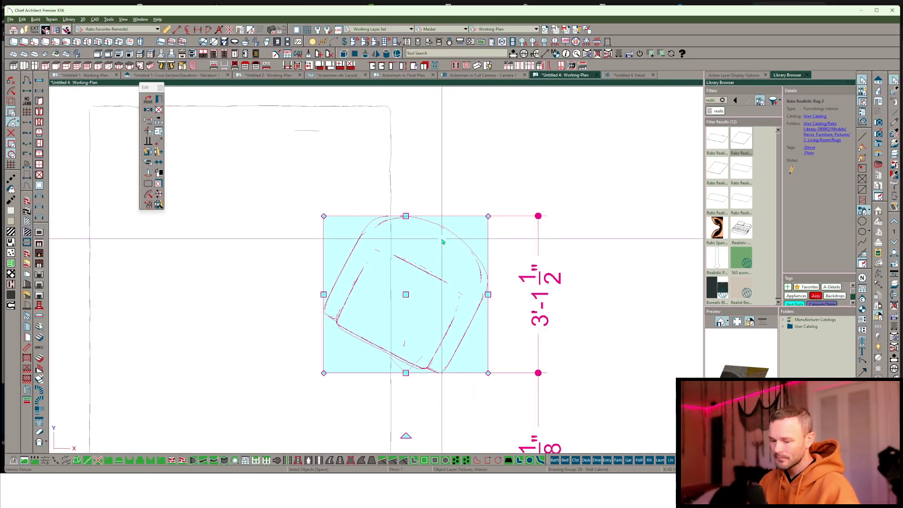
pyautogui.doubleClick(443, 241)
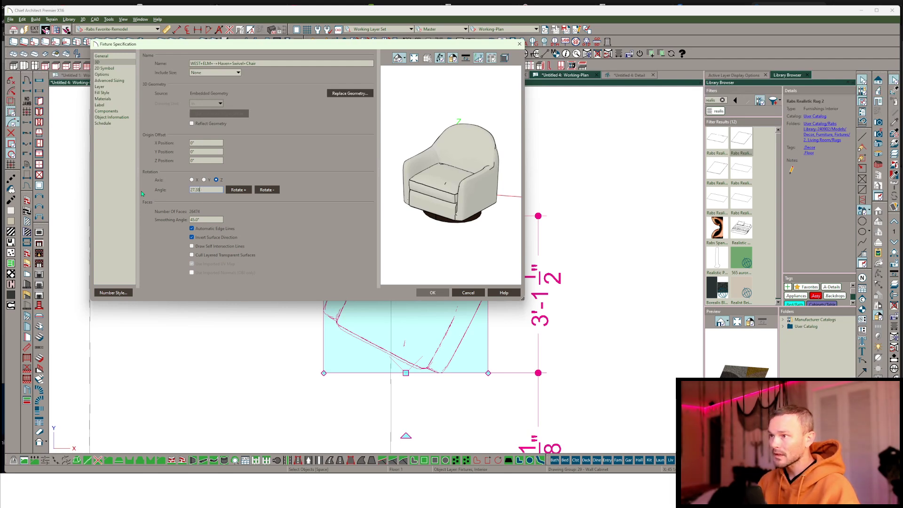
pyautogui.moveTo(419, 174); pyautogui.dragTo(413, 285)
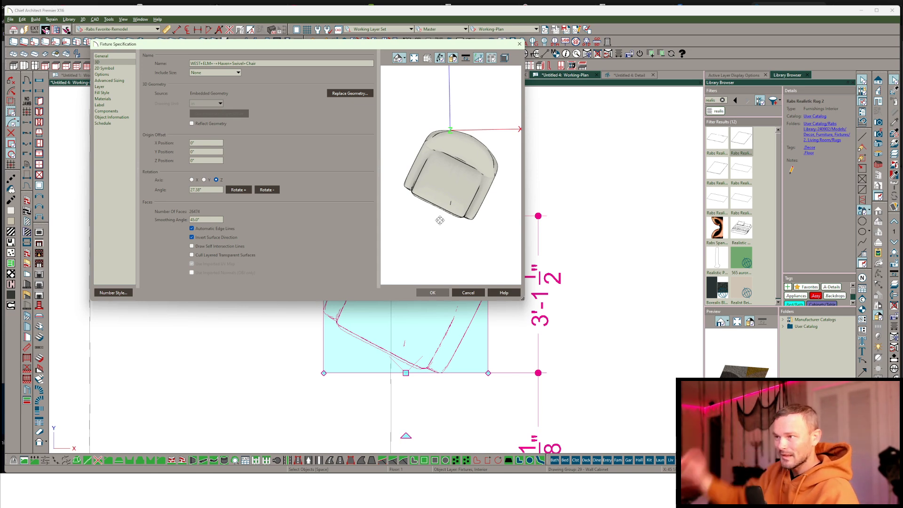
pyautogui.click(267, 190)
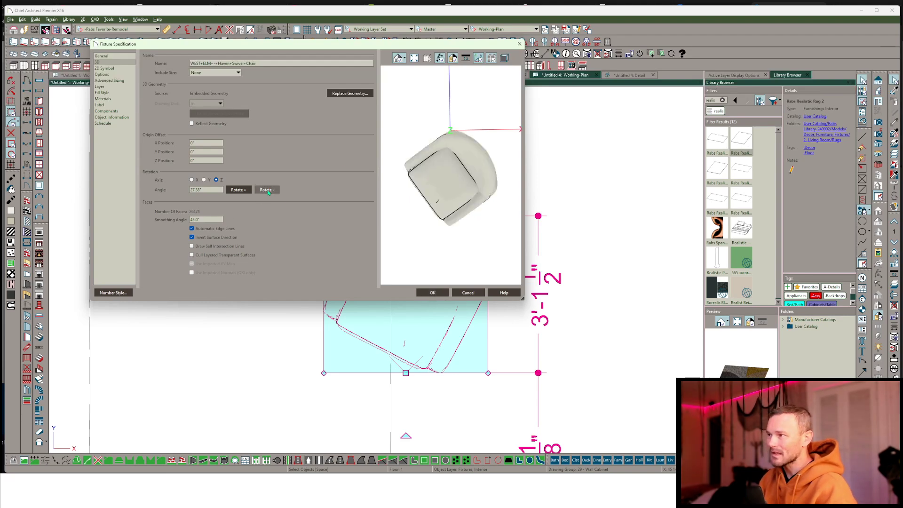
pyautogui.click(239, 190)
pyautogui.click(238, 190)
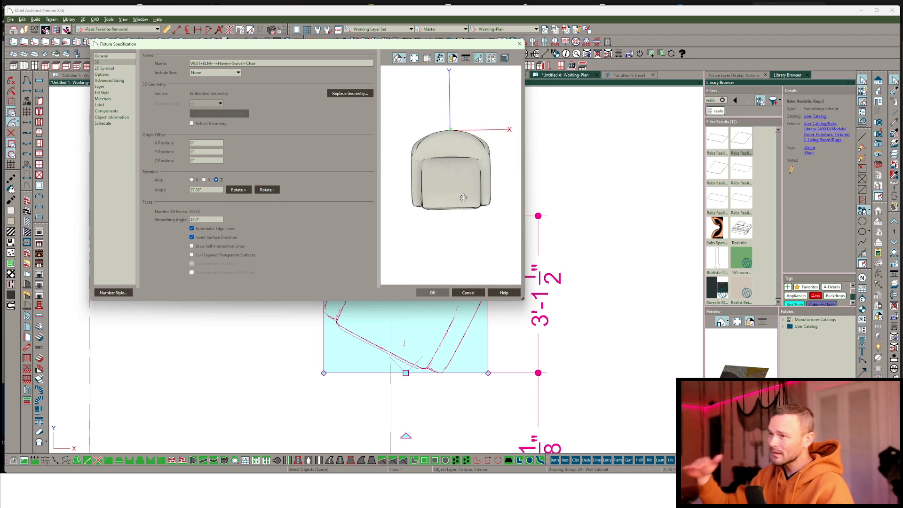
# - Generate a new 2D CAD block for the squared chair, apply the specification, and open the block for editing
pyautogui.click(105, 68)
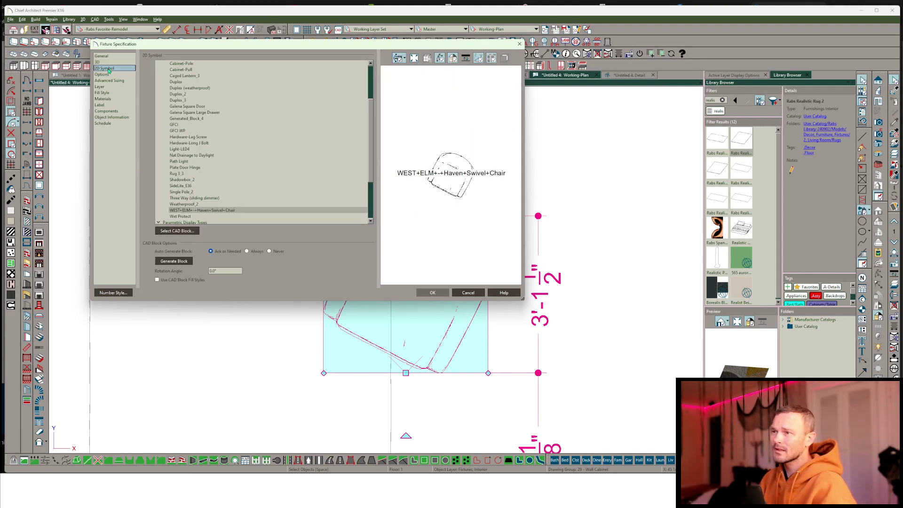
pyautogui.click(174, 262)
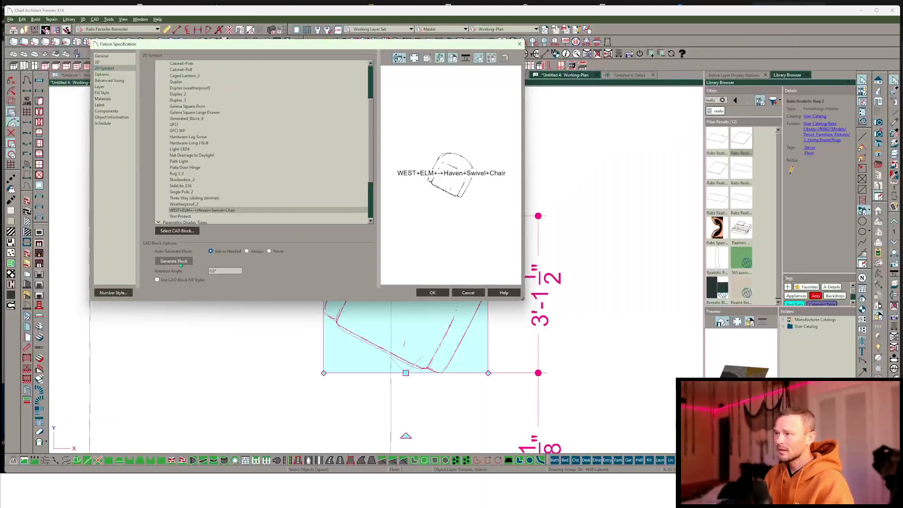
pyautogui.click(432, 292)
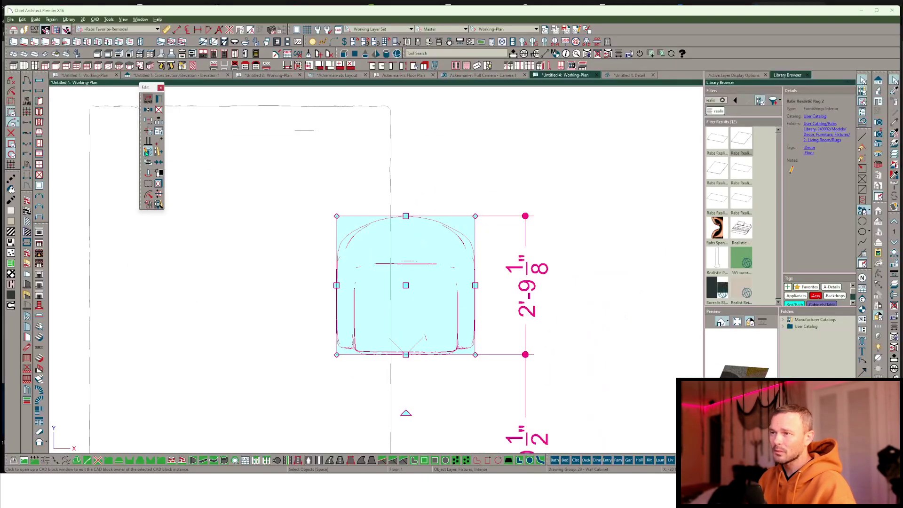
pyautogui.click(153, 151)
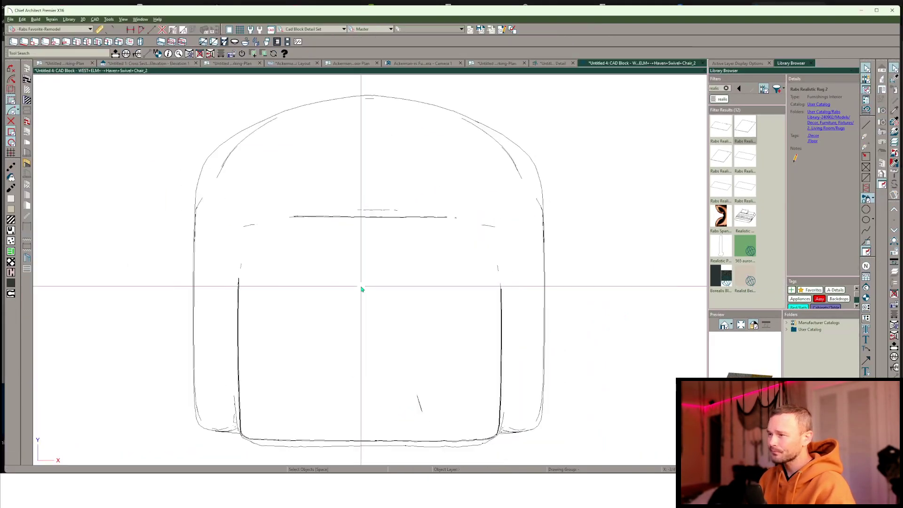
# - Examine the individual line segments around the chair block's back, sides, seat and front edge
pyautogui.click(444, 173)
pyautogui.click(485, 272)
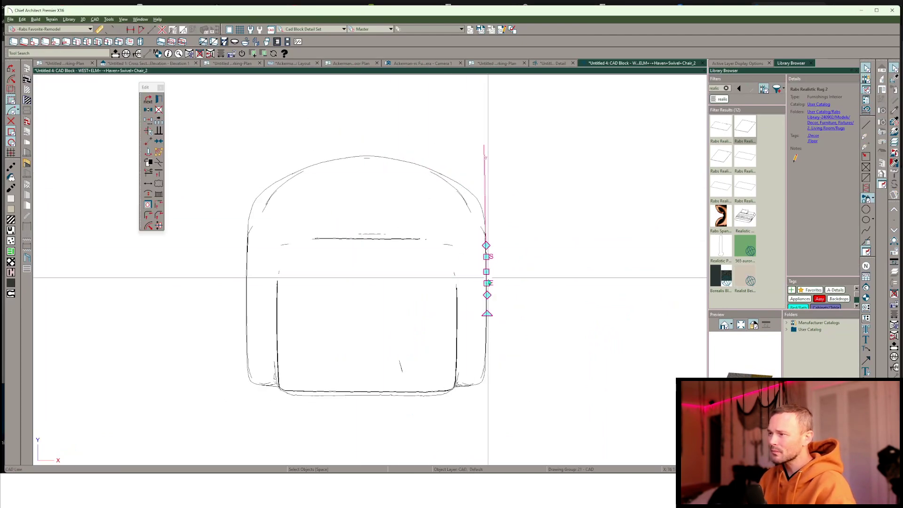
pyautogui.click(423, 393)
pyautogui.click(277, 314)
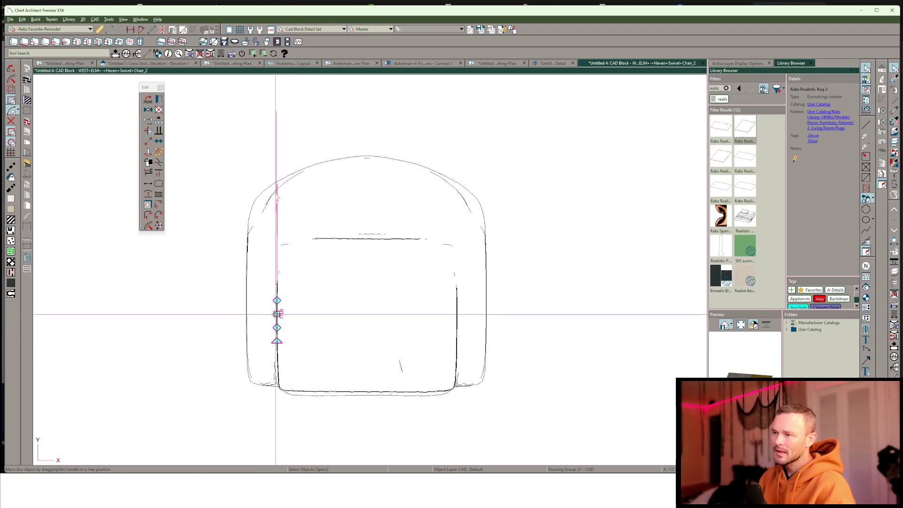
pyautogui.click(248, 229)
pyautogui.click(276, 182)
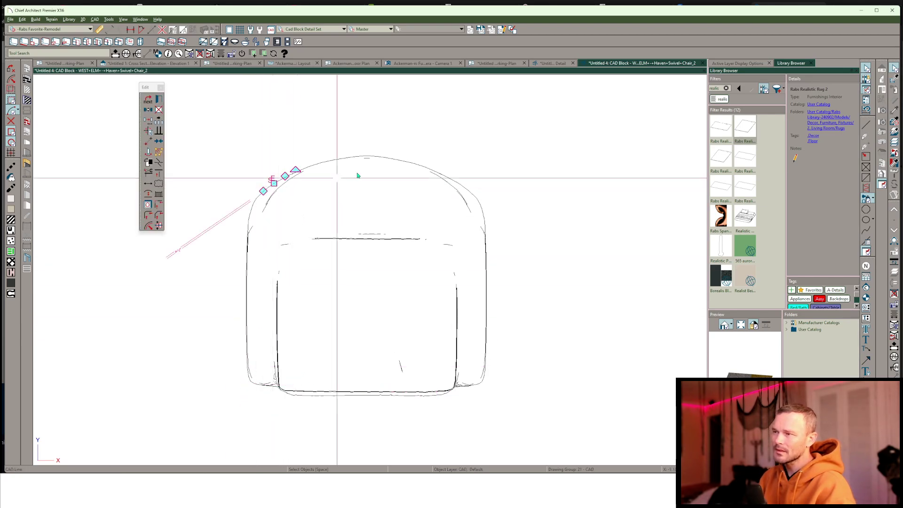
pyautogui.click(452, 181)
pyautogui.scroll(-2, 468, 162)
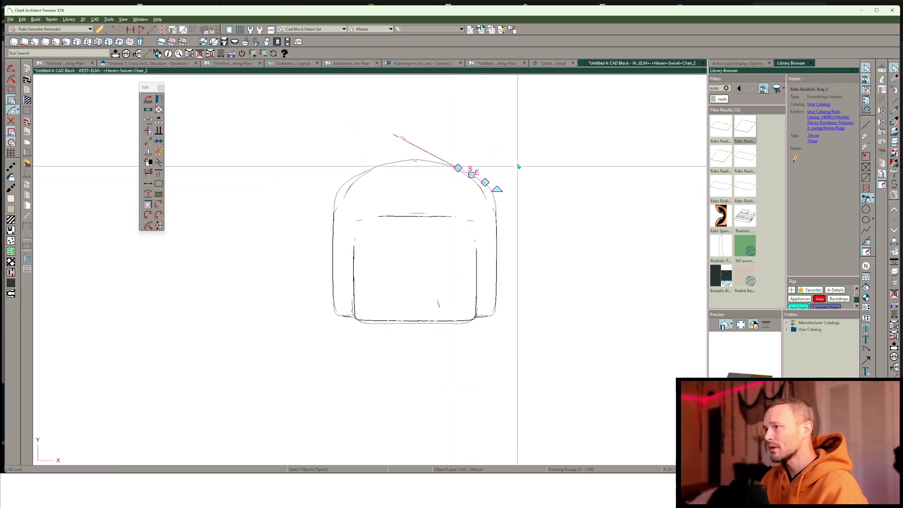
# - Select all linework in the chair block and connect its loose segments into continuous polylines with repeated fence passes
pyautogui.moveTo(563, 108); pyautogui.dragTo(178, 406)
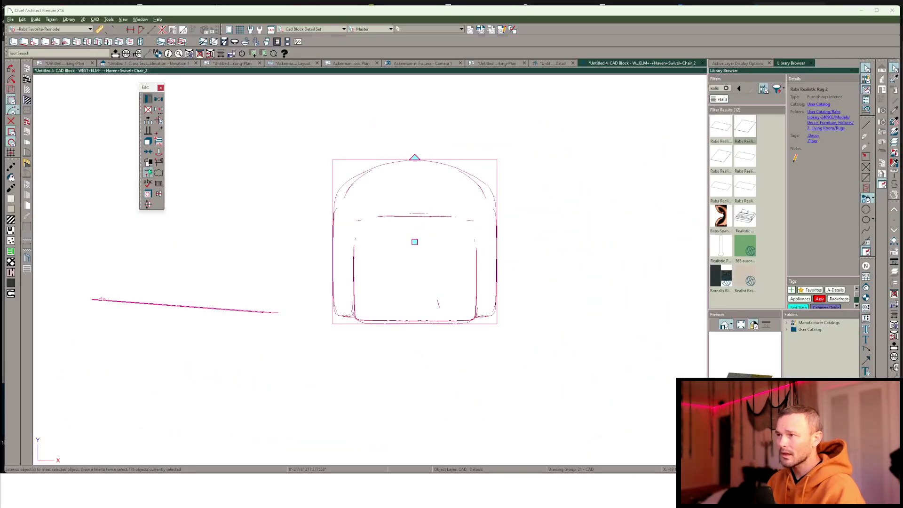
pyautogui.click(361, 124)
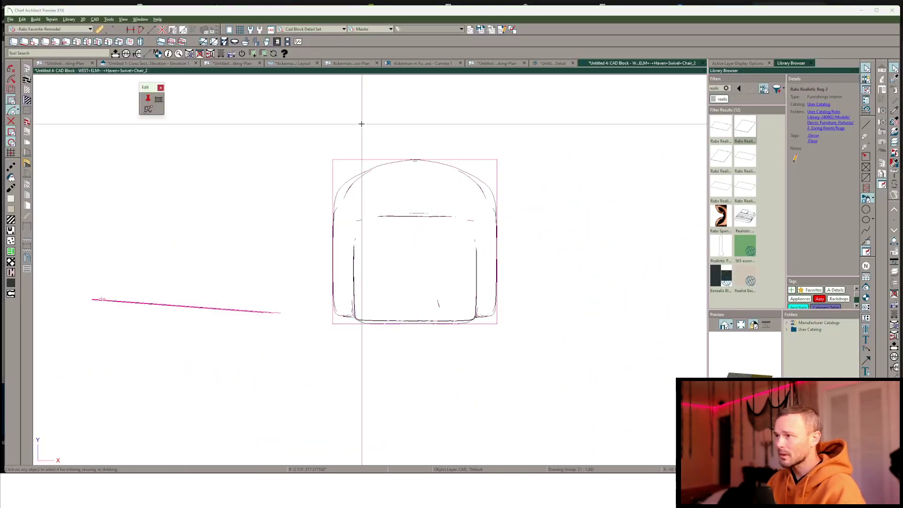
pyautogui.moveTo(361, 124); pyautogui.dragTo(450, 368)
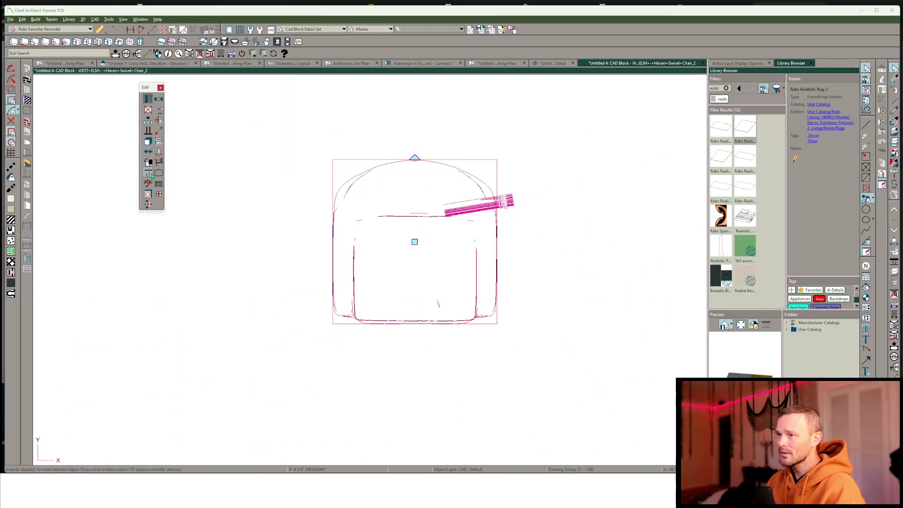
pyautogui.click(151, 175)
pyautogui.moveTo(276, 210); pyautogui.dragTo(602, 252)
pyautogui.click(152, 174)
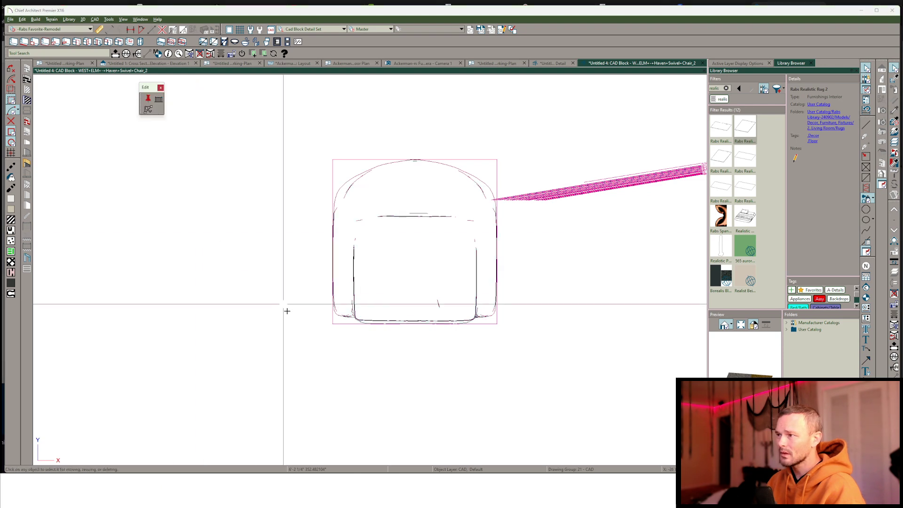
pyautogui.moveTo(296, 318); pyautogui.dragTo(501, 145)
pyautogui.click(147, 177)
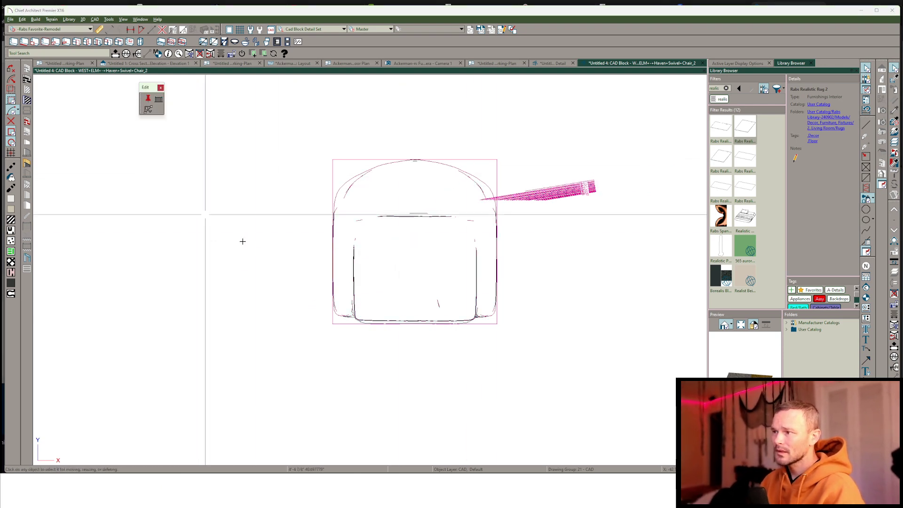
pyautogui.moveTo(399, 337); pyautogui.dragTo(498, 151)
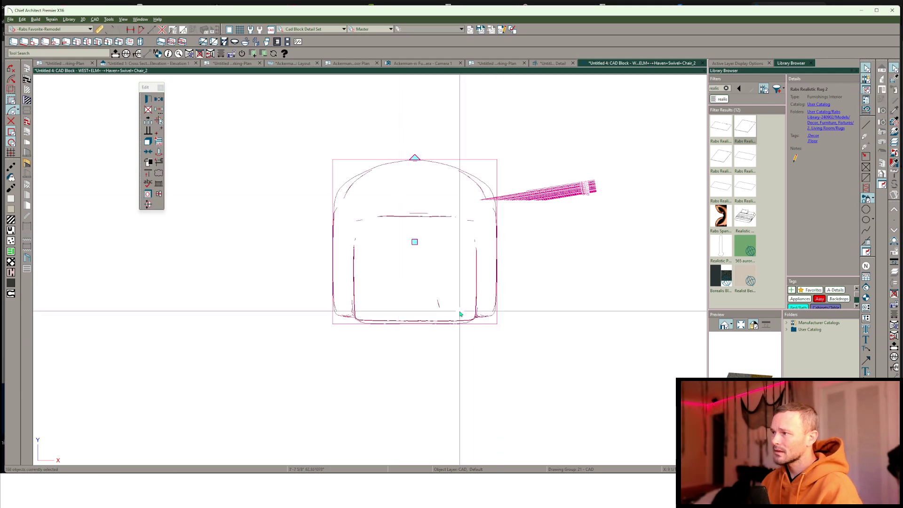
pyautogui.click(374, 168)
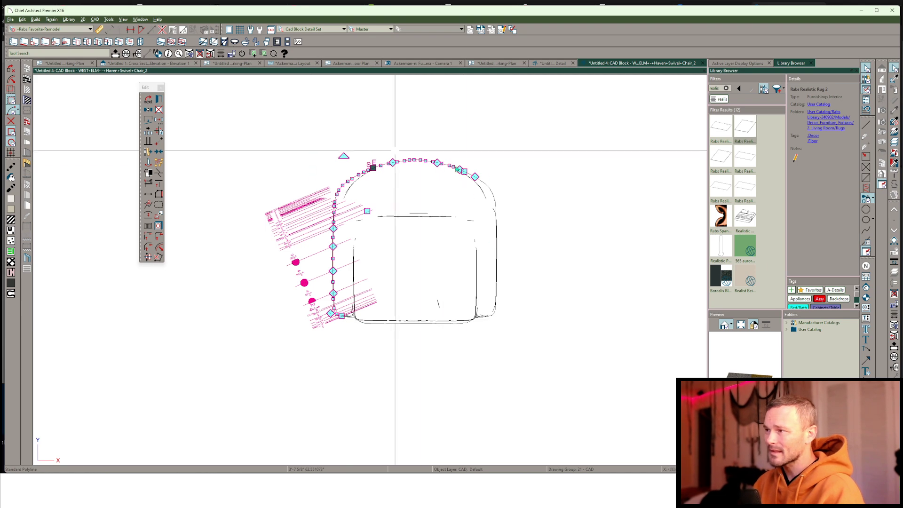
# - Draw a vertical centre line through the middle of the chair, extending beyond its back and front edges
pyautogui.press('l')
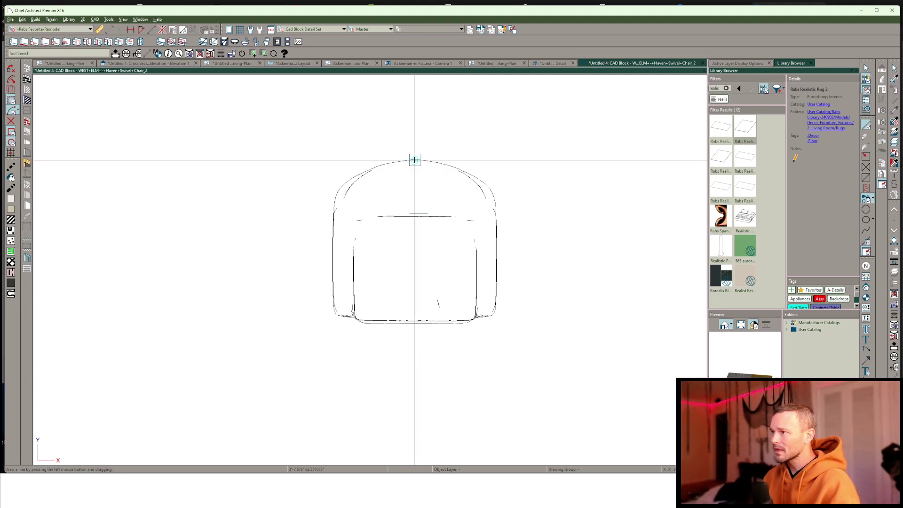
pyautogui.moveTo(415, 160); pyautogui.dragTo(415, 94)
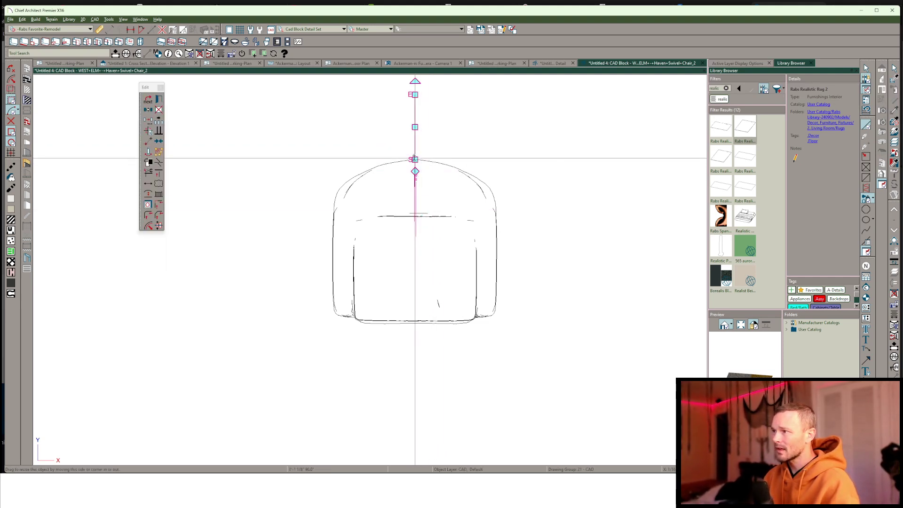
pyautogui.moveTo(414, 159); pyautogui.dragTo(415, 394)
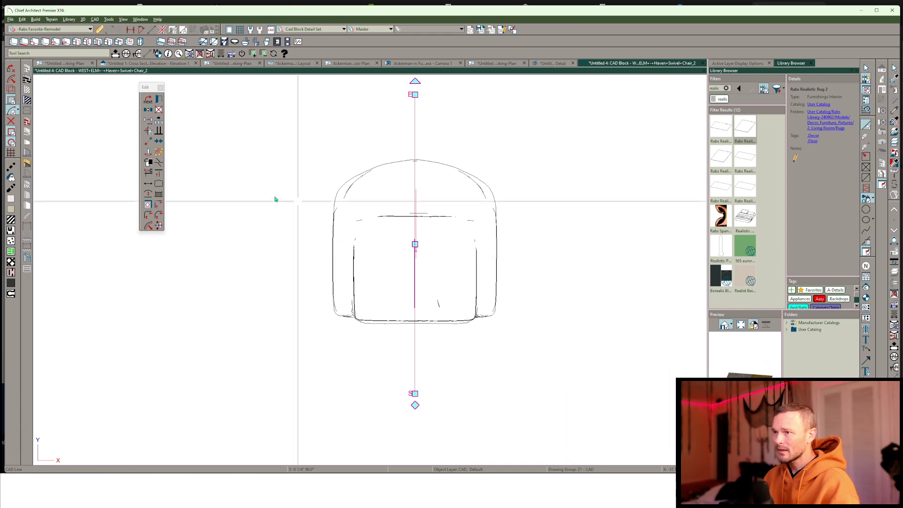
# - Trim the chair linework crossing the vertical centre line, keeping the left half of the outline
pyautogui.click(149, 174)
pyautogui.moveTo(431, 120)
pyautogui.mouseDown()
pyautogui.moveTo(438, 414)
pyautogui.moveTo(418, 390)
pyautogui.moveTo(424, 403)
pyautogui.mouseUp()
pyautogui.click(399, 161)
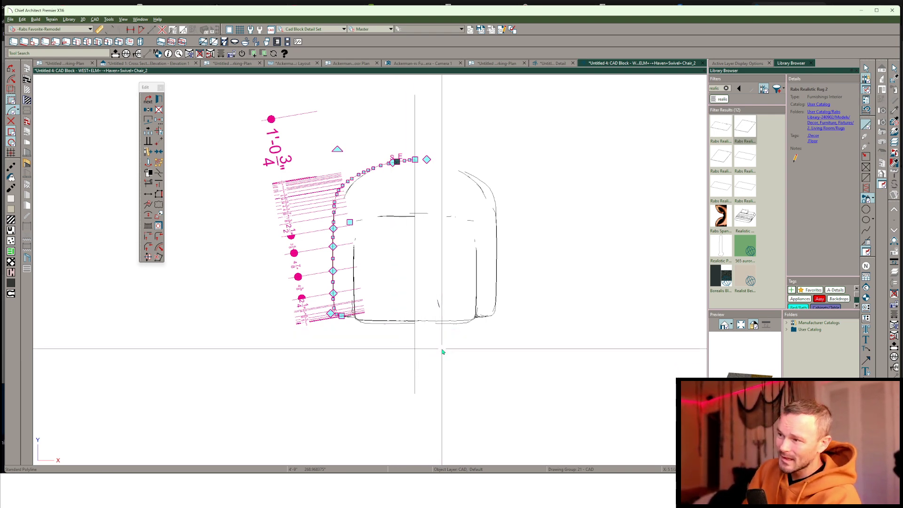
# - Draw horizontal CAD lines at the inner backrest edge and the seat's front edge, extending left past the chair outline
pyautogui.press('Escape')
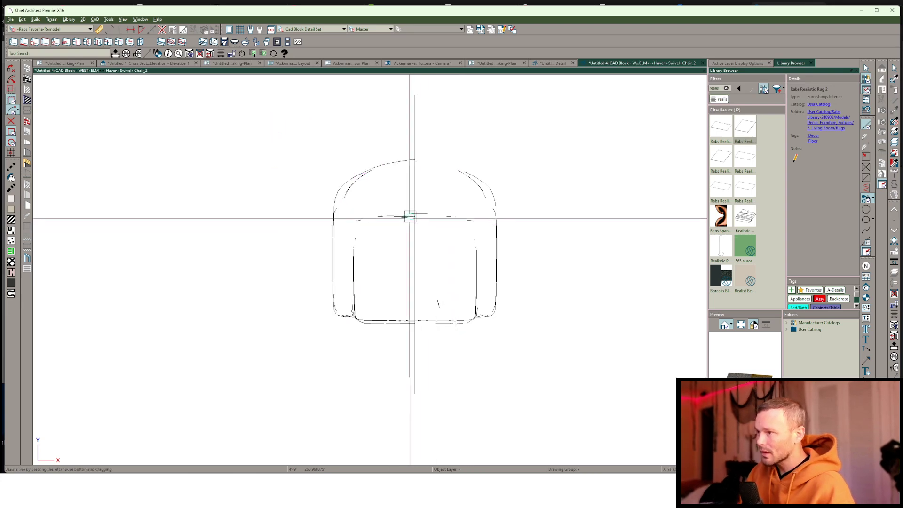
pyautogui.moveTo(404, 217); pyautogui.dragTo(179, 216)
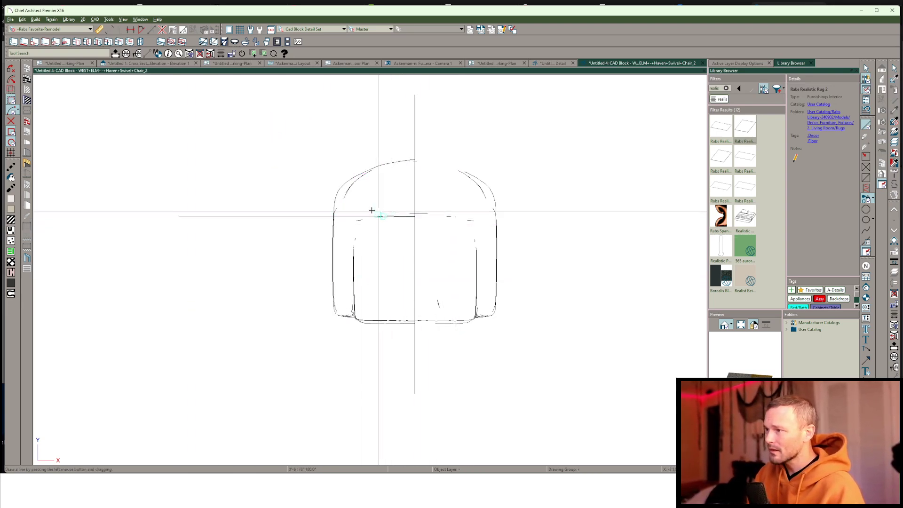
pyautogui.moveTo(377, 323); pyautogui.dragTo(178, 323)
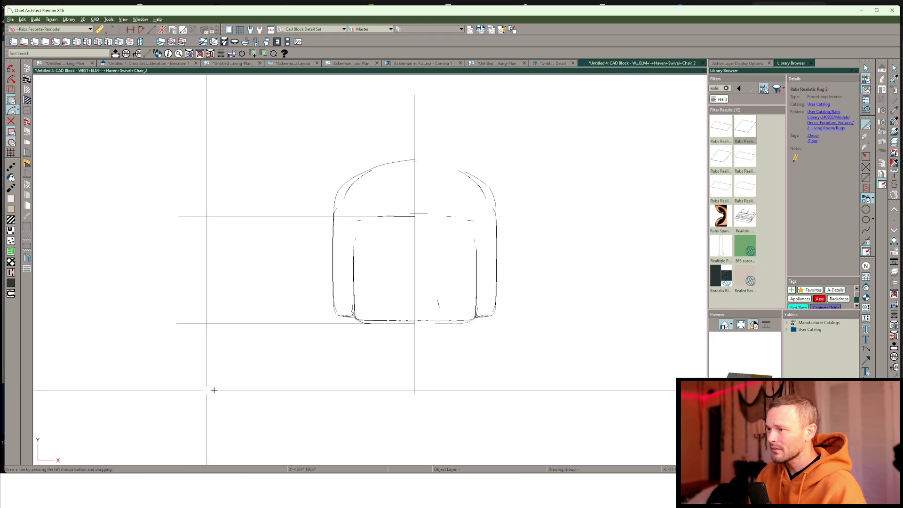
# - Delete the remaining chair linework, keeping the left outline polyline, the centre line and the two horizontal lines
pyautogui.click(331, 273)
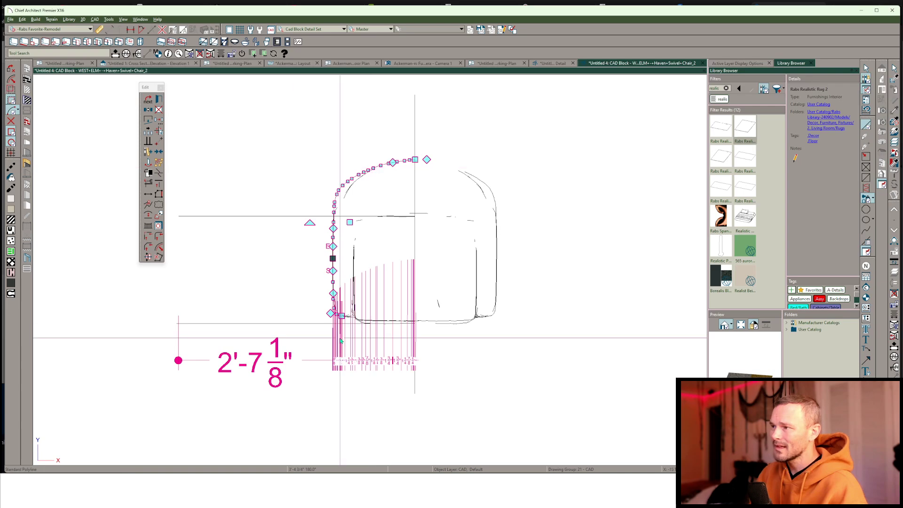
pyautogui.press('space')
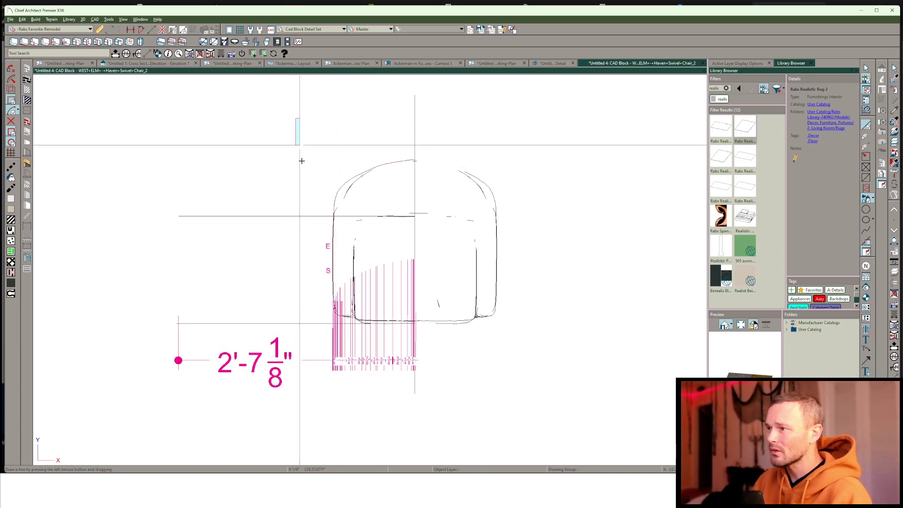
pyautogui.moveTo(302, 161); pyautogui.dragTo(546, 372)
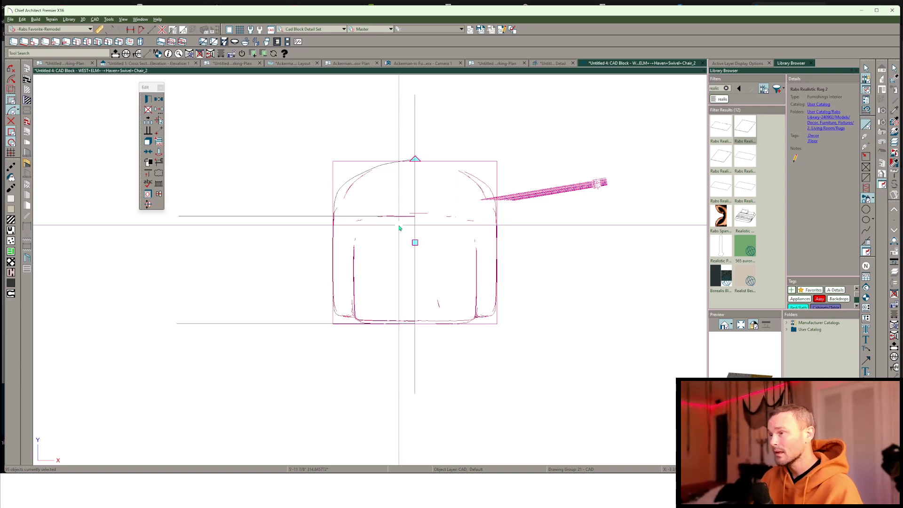
pyautogui.press('Delete')
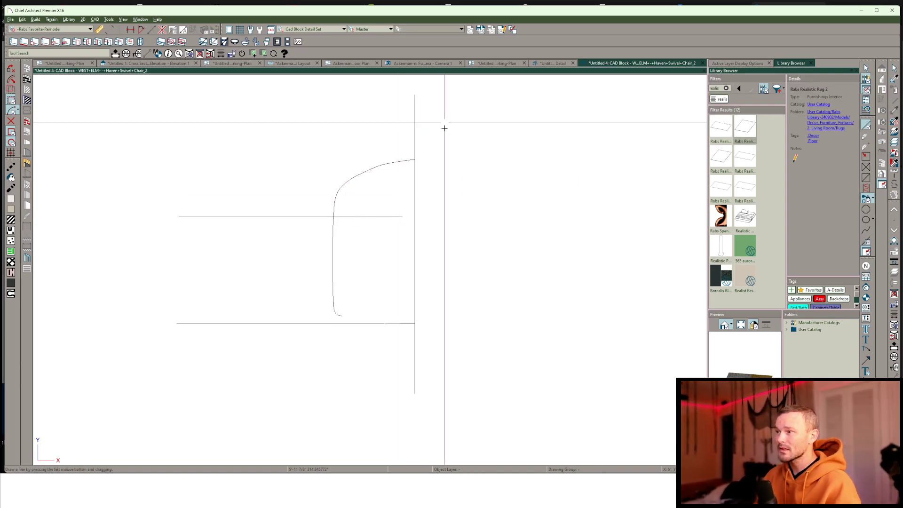
pyautogui.press('Escape')
# - Mirror a copy of the left chair outline across the vertical centre line to form the right half
pyautogui.click(374, 167)
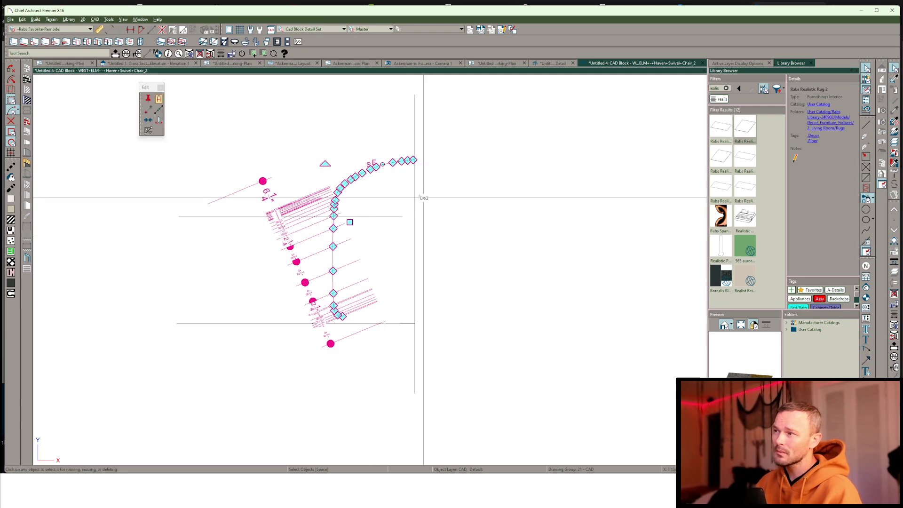
pyautogui.click(414, 136)
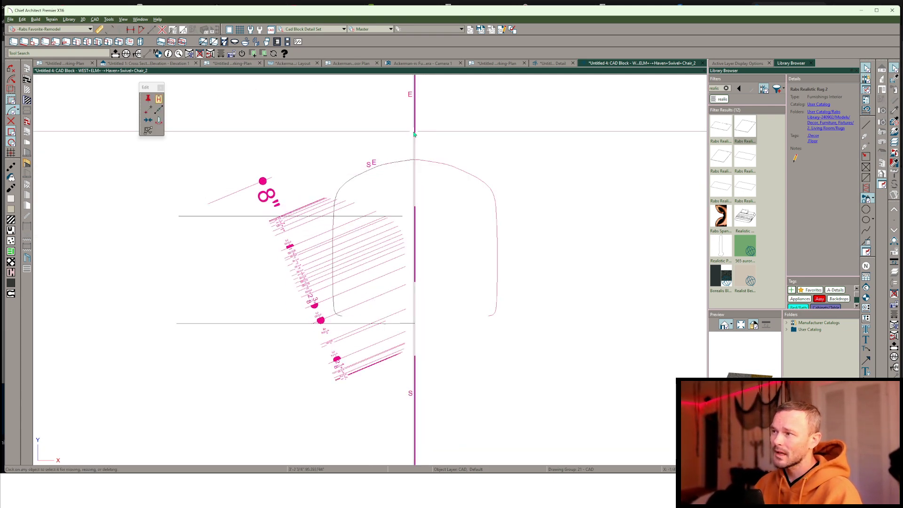
pyautogui.click(414, 132)
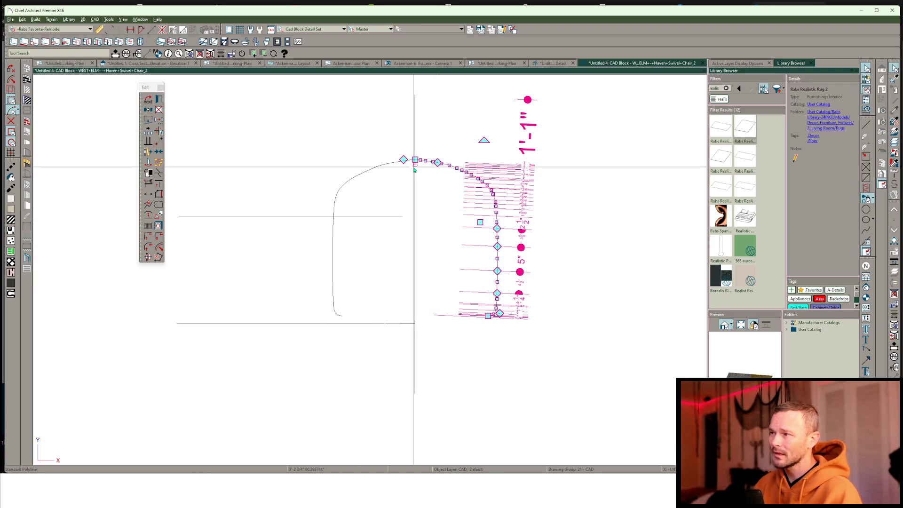
pyautogui.click(160, 185)
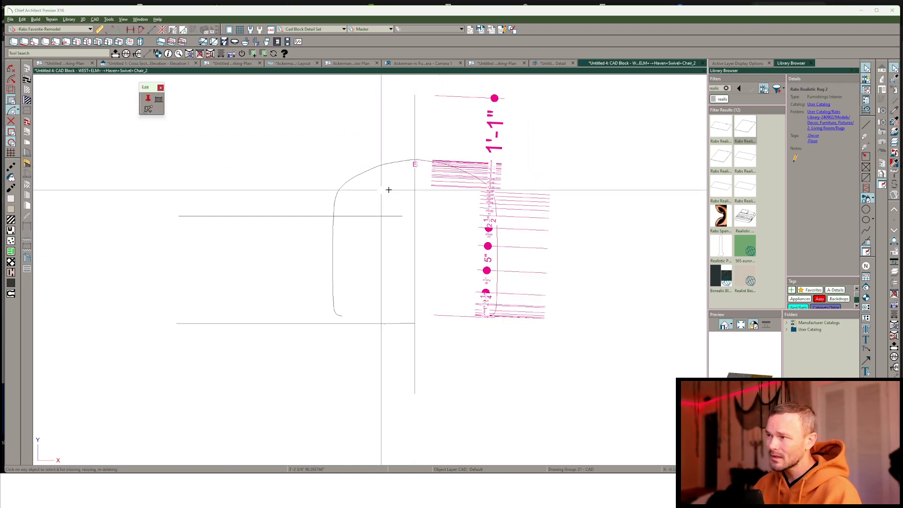
pyautogui.moveTo(393, 191); pyautogui.dragTo(364, 136)
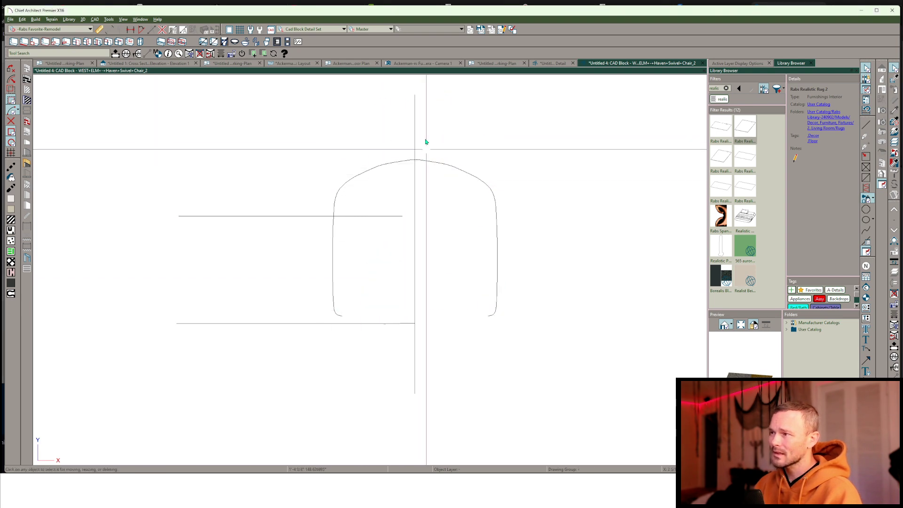
# - Join the two outline halves at the back on the centre line and close the polyline across the chair's front
pyautogui.scroll(6, 404, 173)
pyautogui.scroll(5, 422, 197)
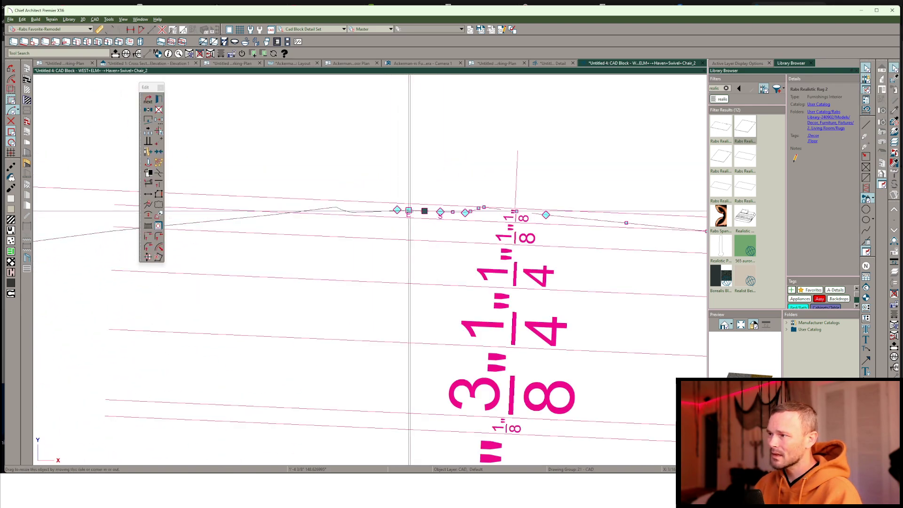
pyautogui.moveTo(408, 211)
pyautogui.mouseDown()
pyautogui.moveTo(413, 229)
pyautogui.moveTo(409, 212)
pyautogui.mouseUp()
pyautogui.scroll(-8, 408, 213)
pyautogui.scroll(-6, 408, 210)
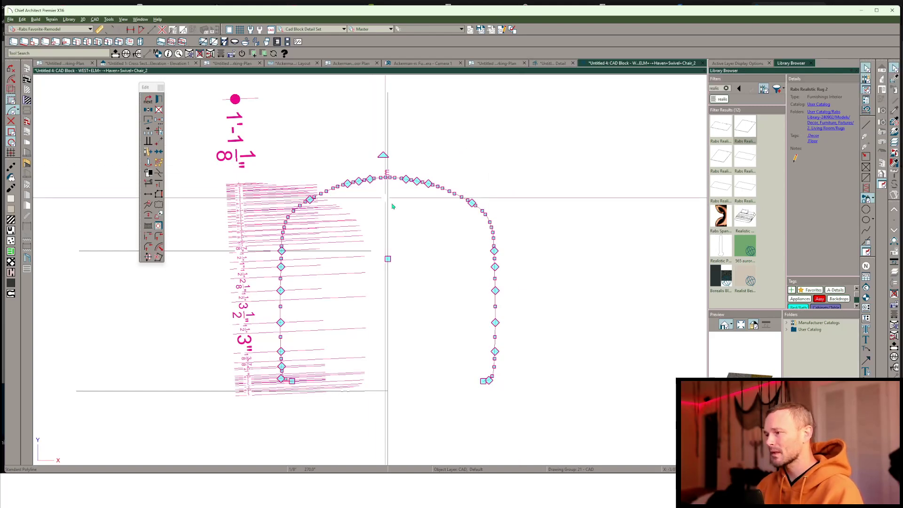
pyautogui.scroll(-2, 390, 203)
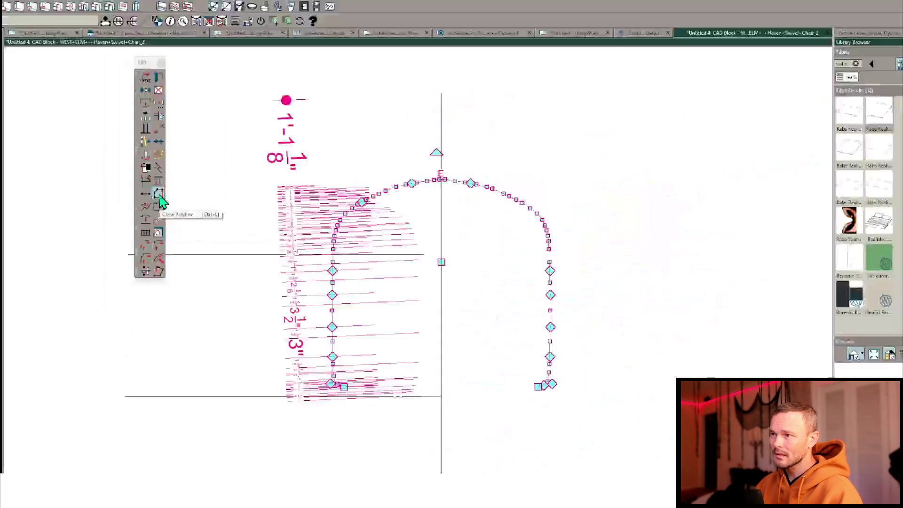
pyautogui.click(160, 202)
pyautogui.click(494, 274)
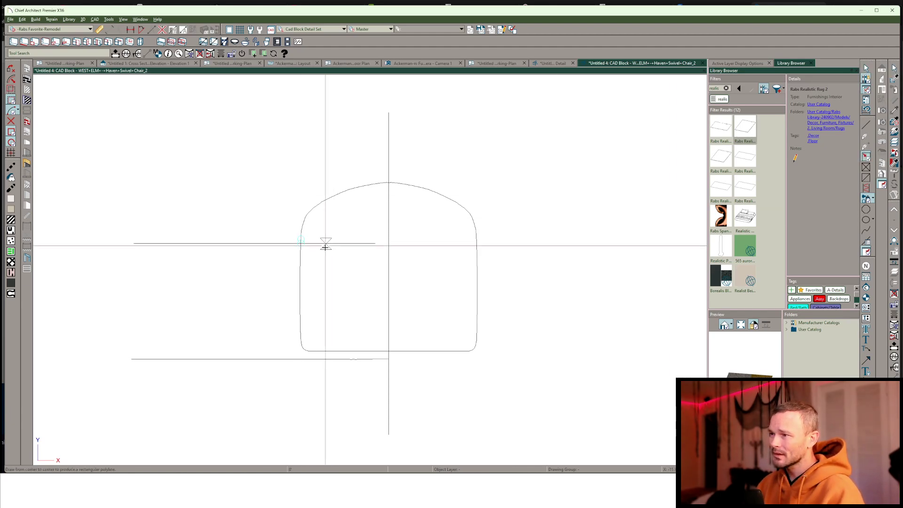
# - Draw the left half of the seat as a rectangle from the backrest line to the front line, rounding its two outer corners
pyautogui.moveTo(325, 244); pyautogui.dragTo(389, 351)
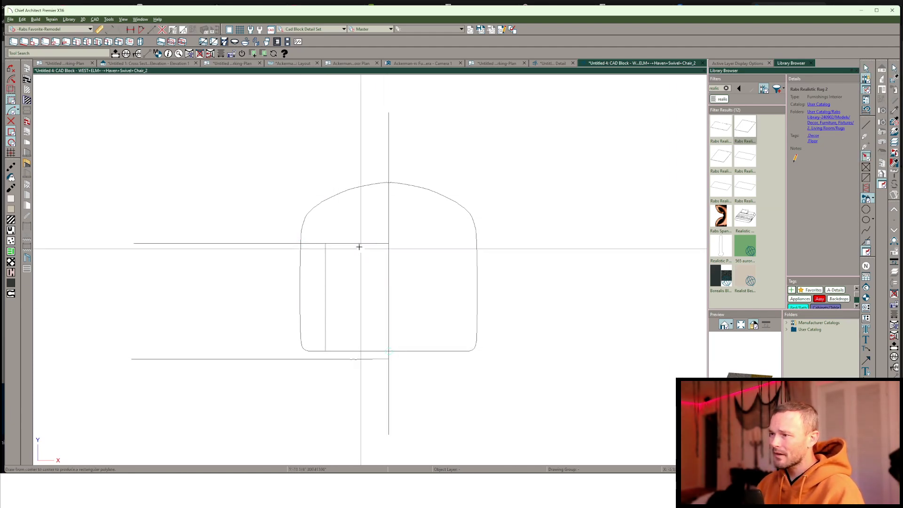
pyautogui.click(326, 260)
pyautogui.moveTo(326, 244); pyautogui.dragTo(329, 247)
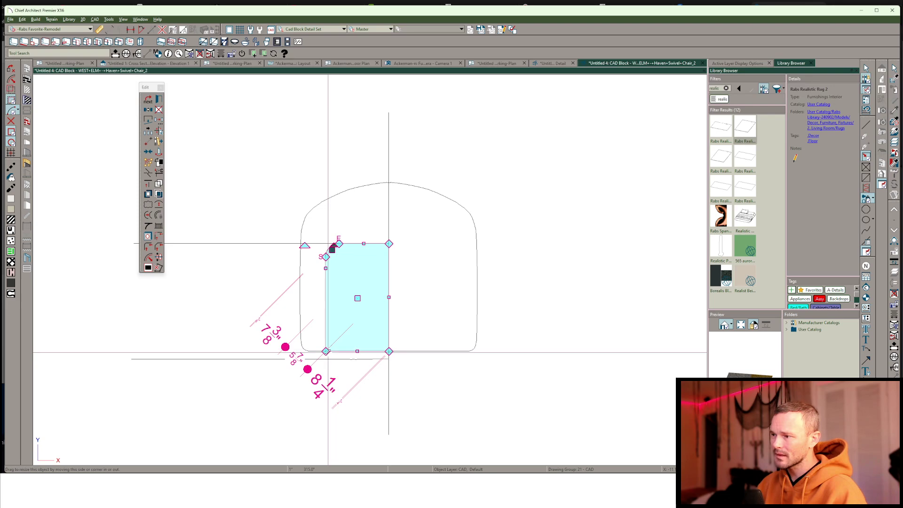
pyautogui.moveTo(326, 351); pyautogui.dragTo(366, 358)
pyautogui.click(524, 325)
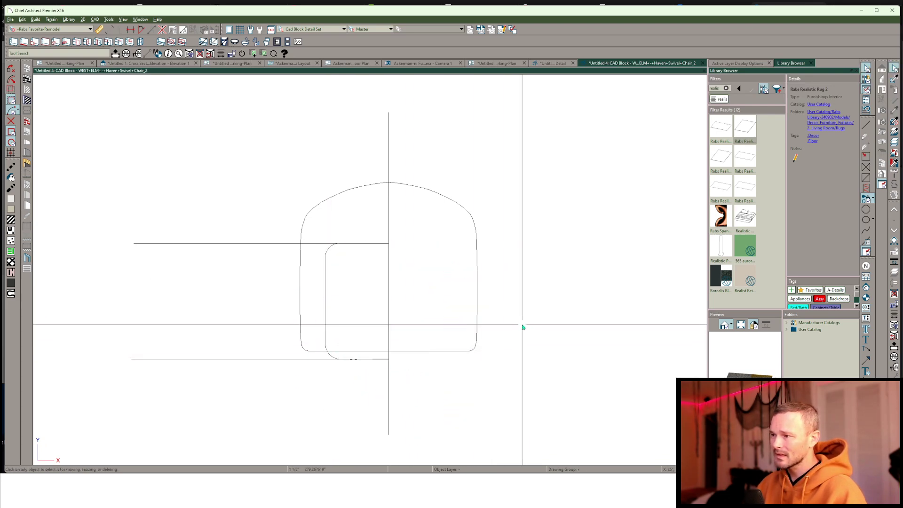
# - Mirror a copy of the half seat across the centre line and union both halves without retaining the original objects
pyautogui.click(325, 256)
pyautogui.press('r')
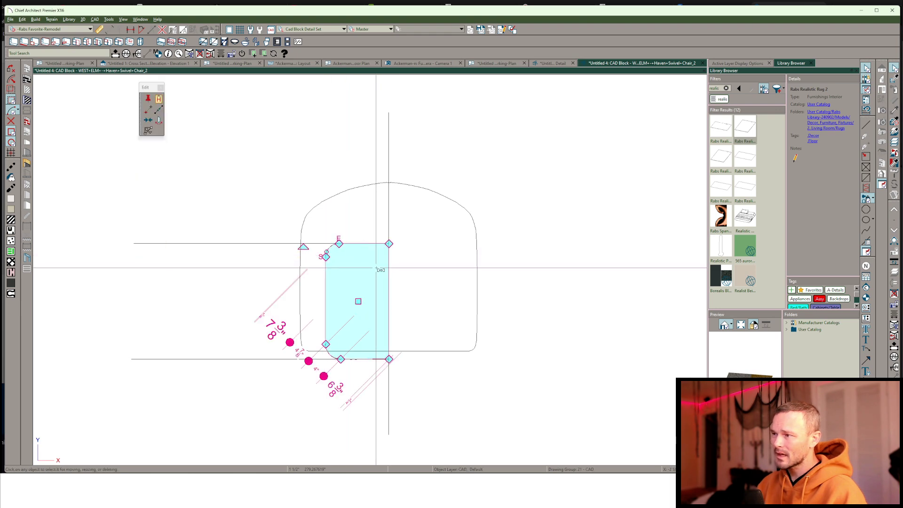
pyautogui.click(387, 269)
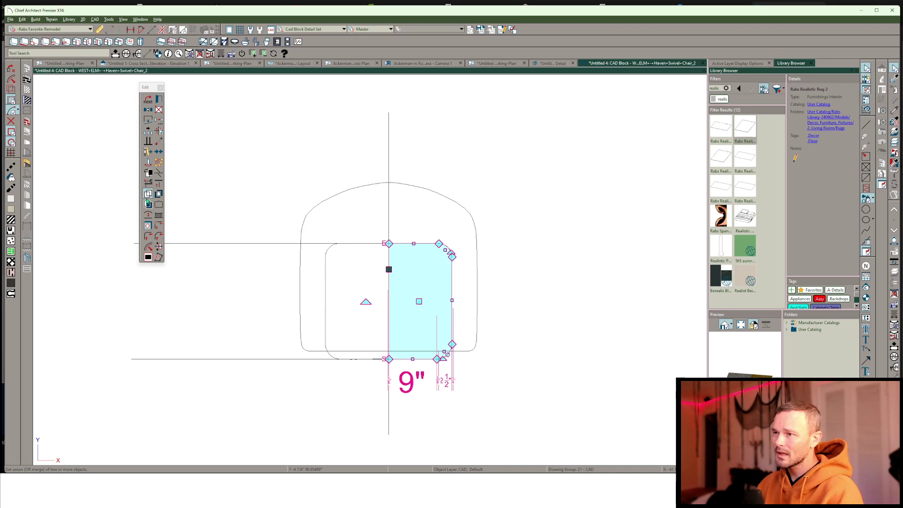
pyautogui.click(148, 195)
pyautogui.click(325, 281)
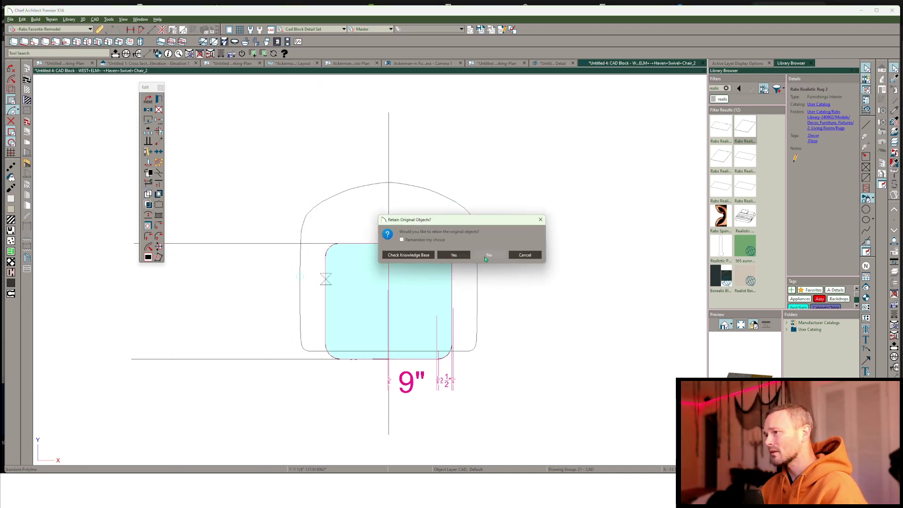
pyautogui.click(489, 255)
pyautogui.click(487, 259)
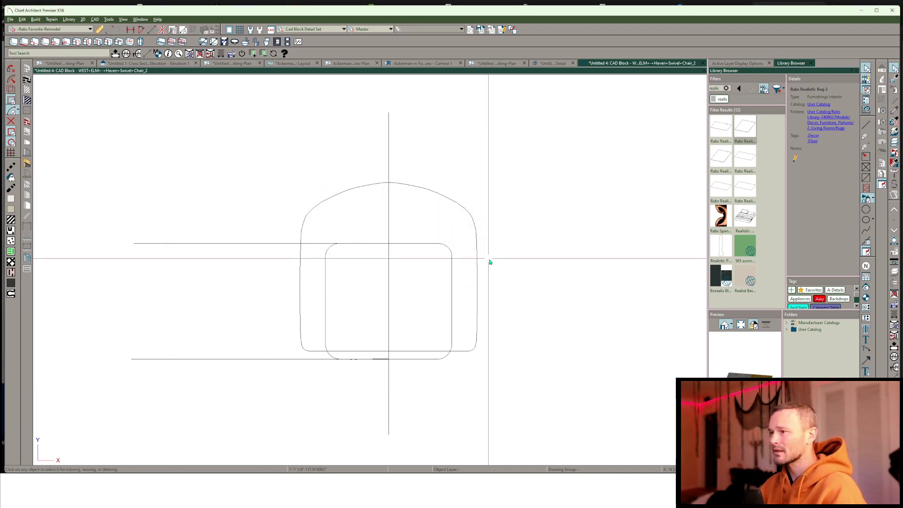
# - Subtract the seat from the chair outline, retaining the original objects, and delete the original full outline
pyautogui.click(476, 229)
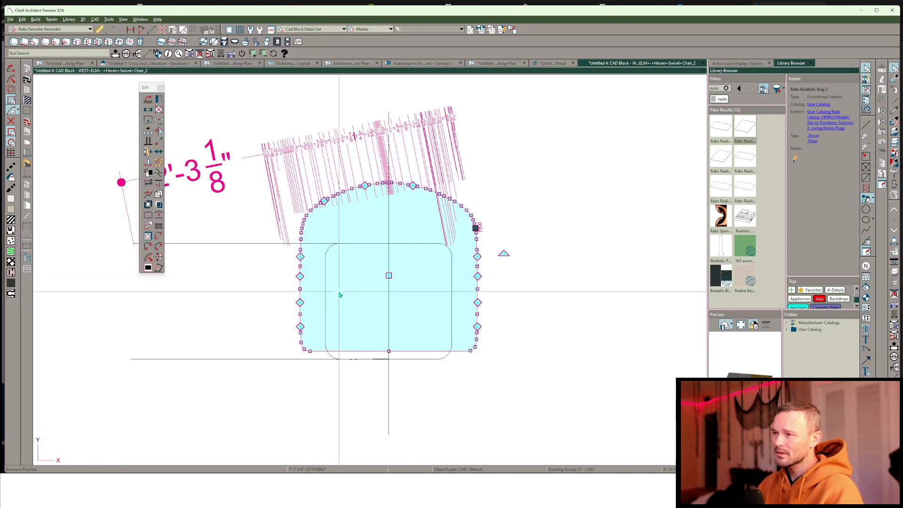
pyautogui.click(178, 232)
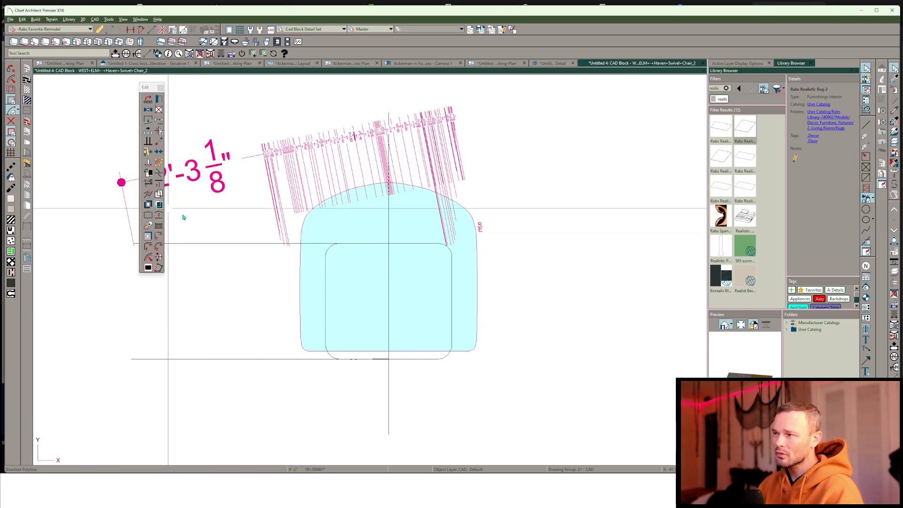
pyautogui.click(365, 246)
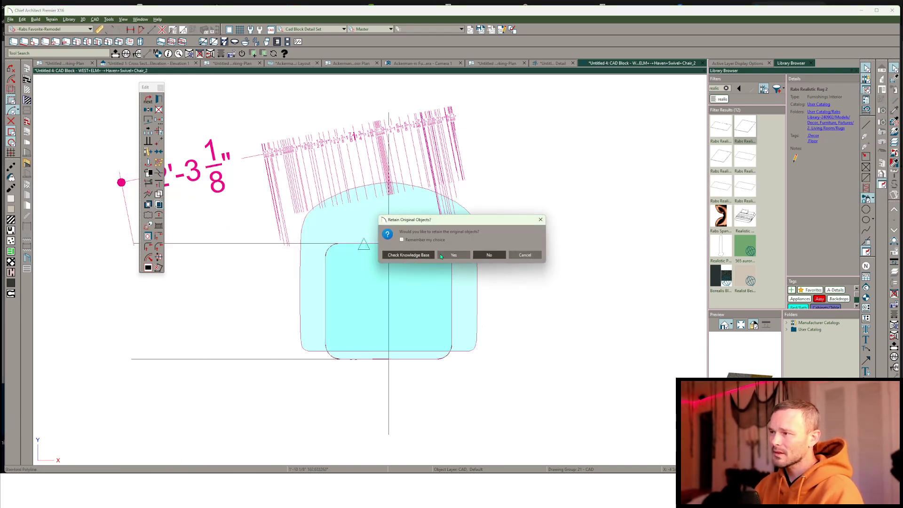
pyautogui.click(459, 258)
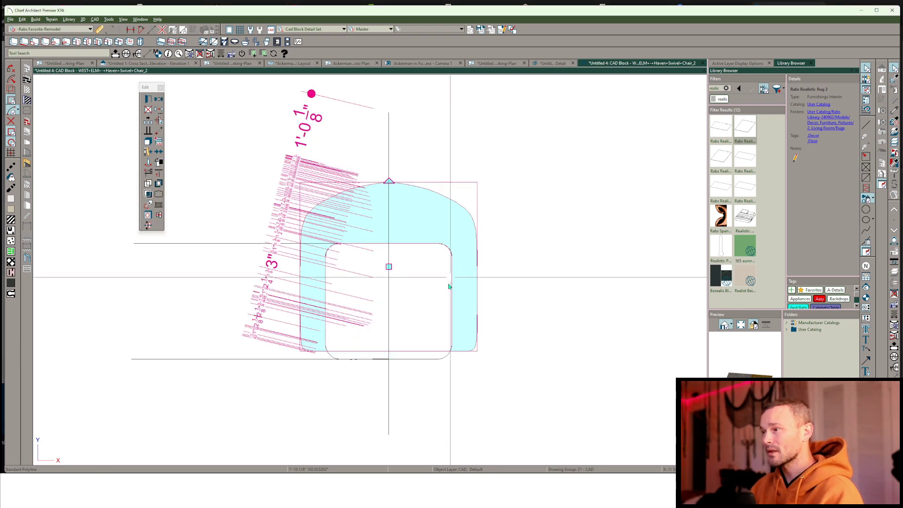
pyautogui.click(441, 351)
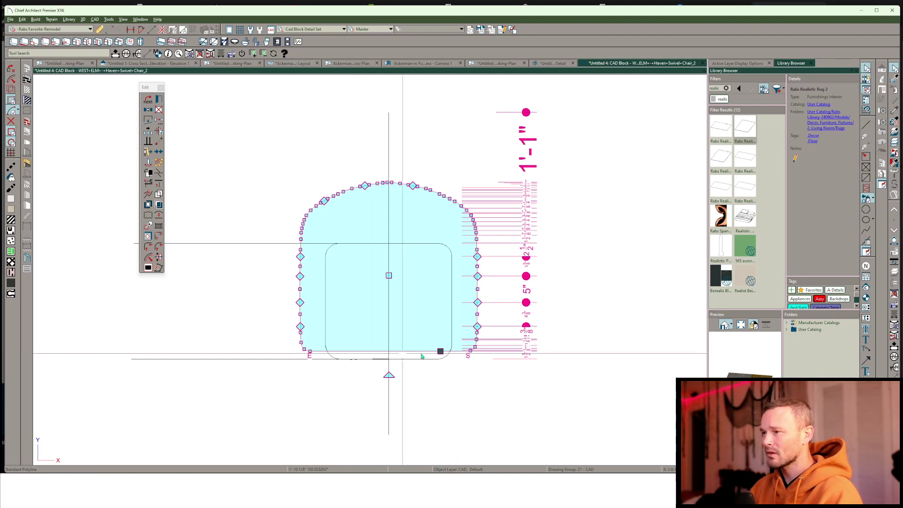
pyautogui.press('Escape')
# - Delete the two horizontal construction lines and the vertical centre line
pyautogui.click(286, 360)
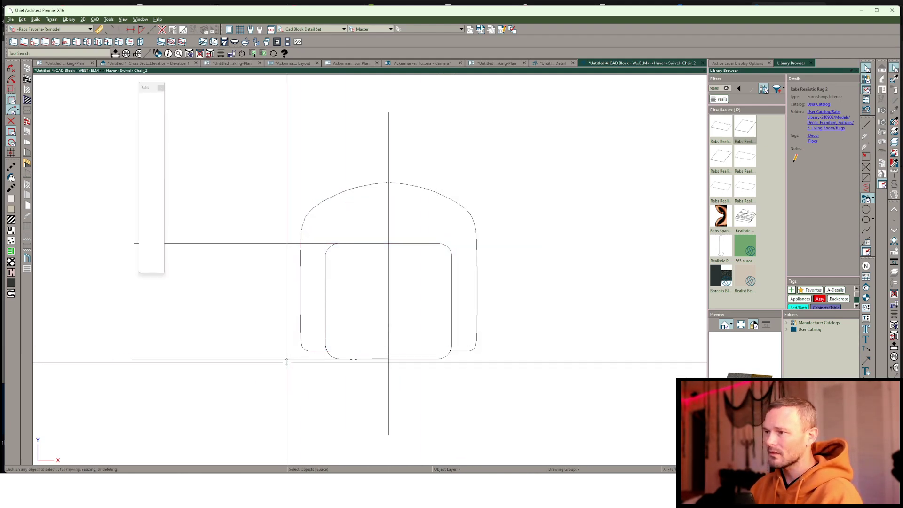
pyautogui.keyDown('shift'); pyautogui.click(280, 243); pyautogui.keyUp('shift')
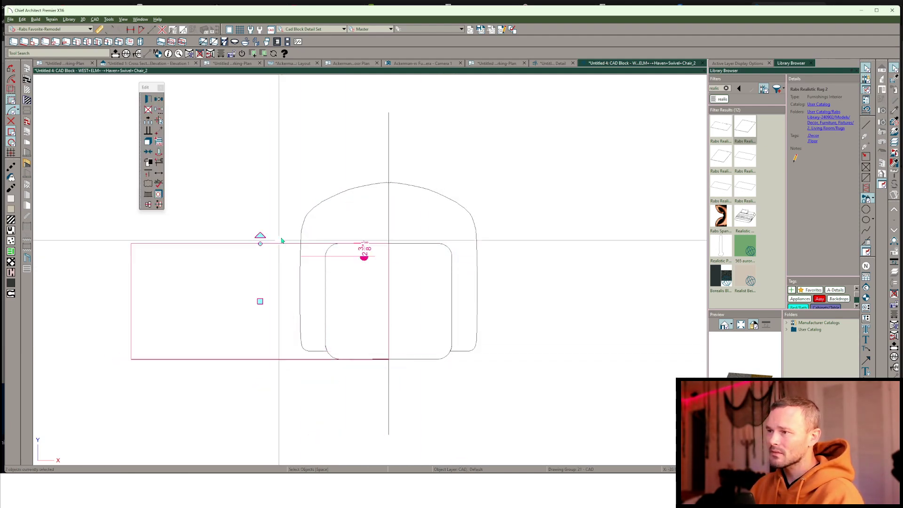
pyautogui.keyDown('shift'); pyautogui.click(389, 134); pyautogui.keyUp('shift')
pyautogui.press('Delete')
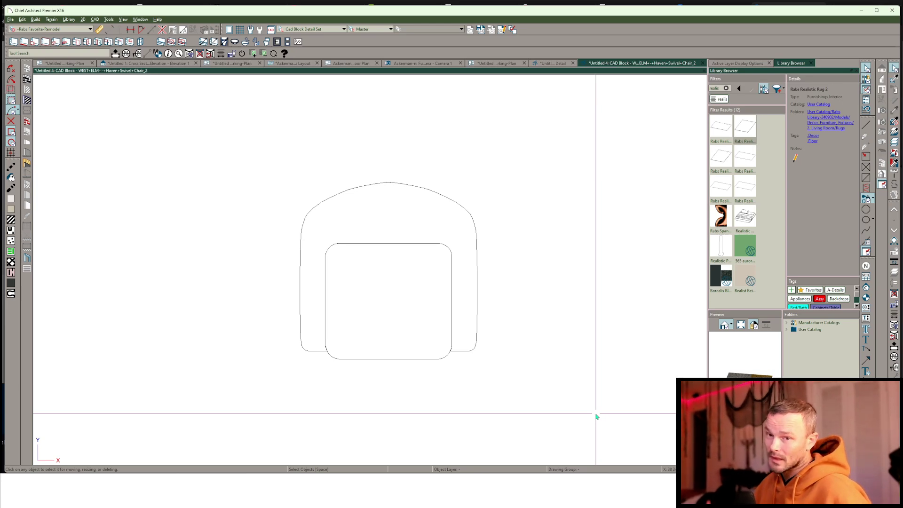
# - Give the backrest-and-arms polyline a solid light grey fill with RGB 241, 241, 241
pyautogui.click(382, 182)
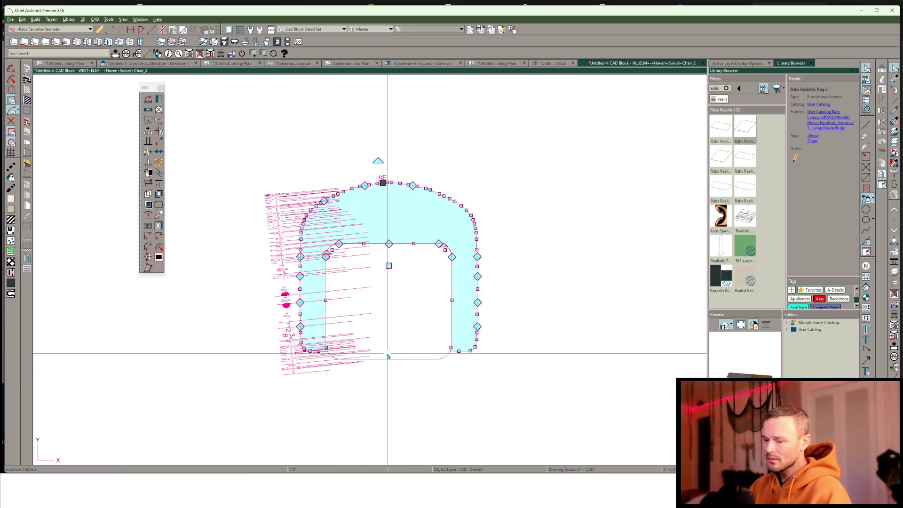
pyautogui.doubleClick(387, 356)
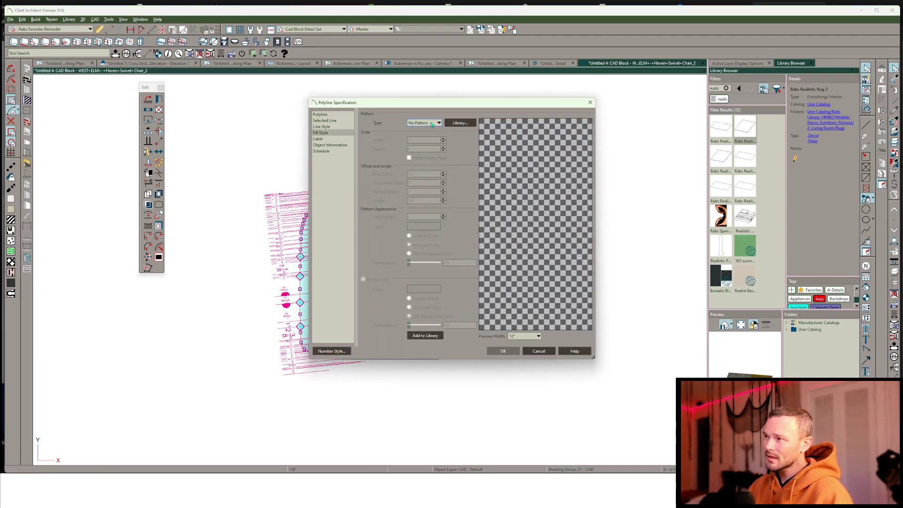
pyautogui.scroll(-1, 431, 125)
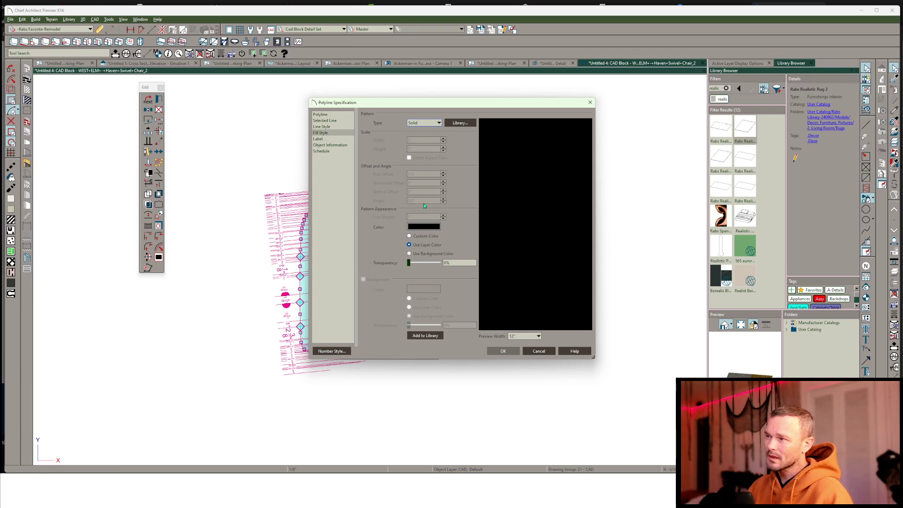
pyautogui.click(426, 227)
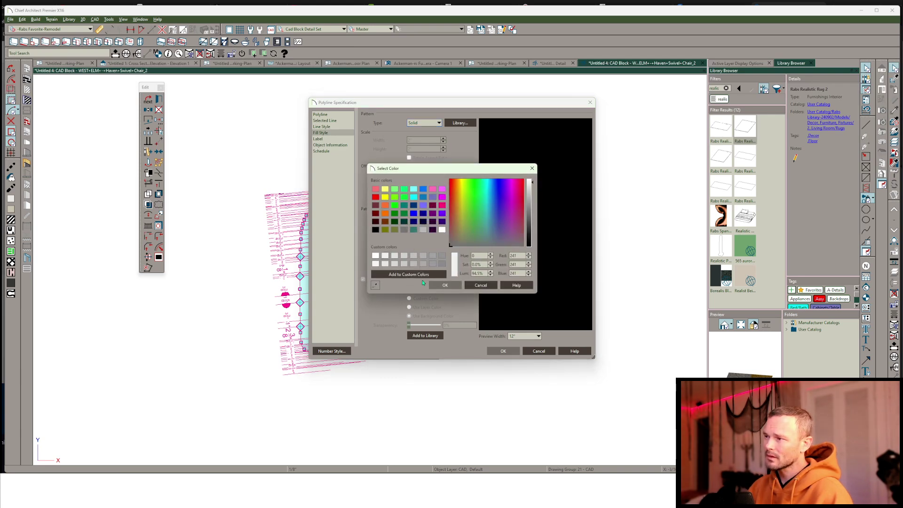
pyautogui.click(445, 285)
pyautogui.click(503, 351)
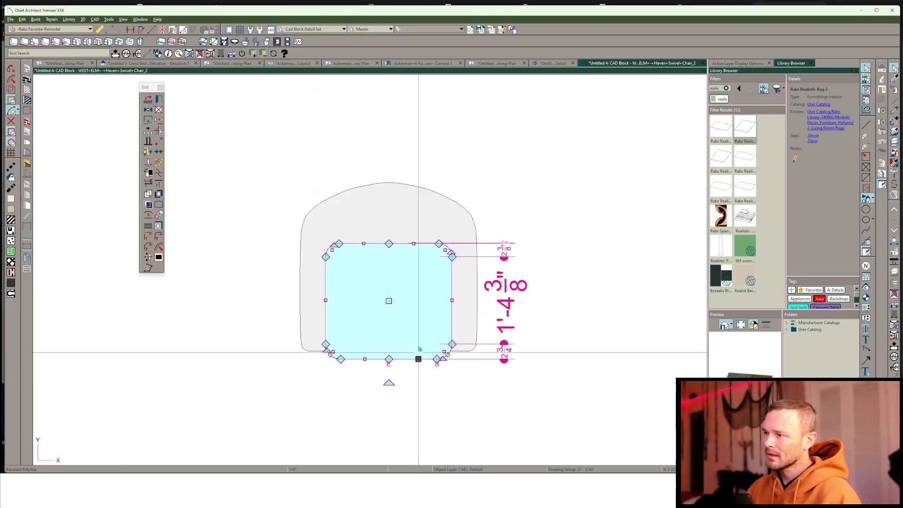
# - Give the seat polyline a solid white fill
pyautogui.doubleClick(420, 349)
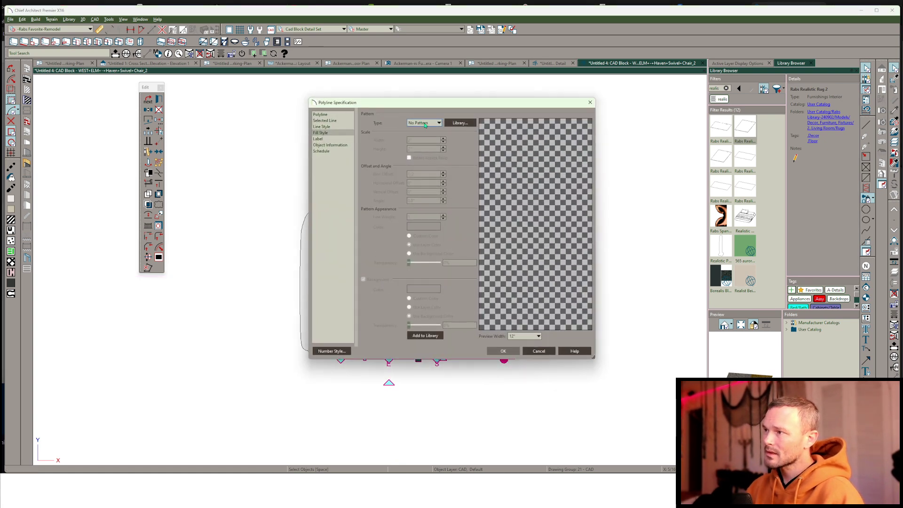
pyautogui.scroll(-1, 424, 125)
pyautogui.click(424, 226)
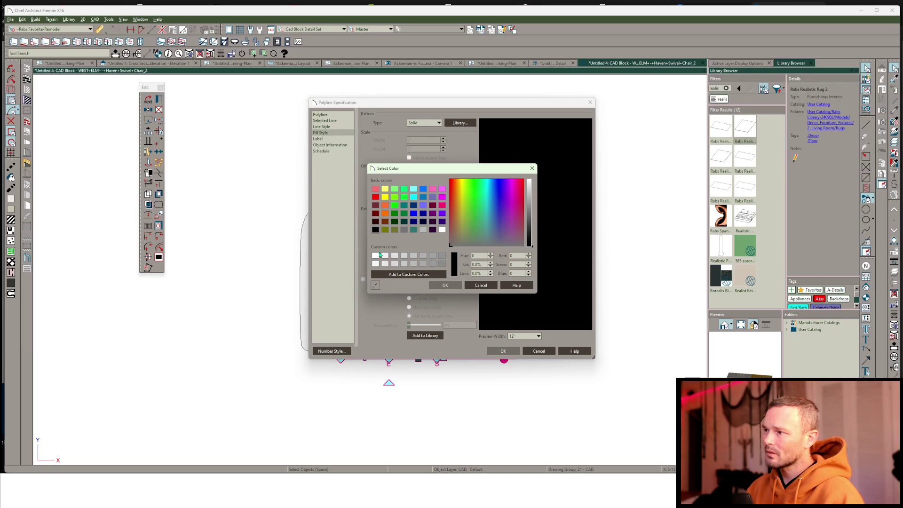
pyautogui.click(446, 285)
pyautogui.click(504, 351)
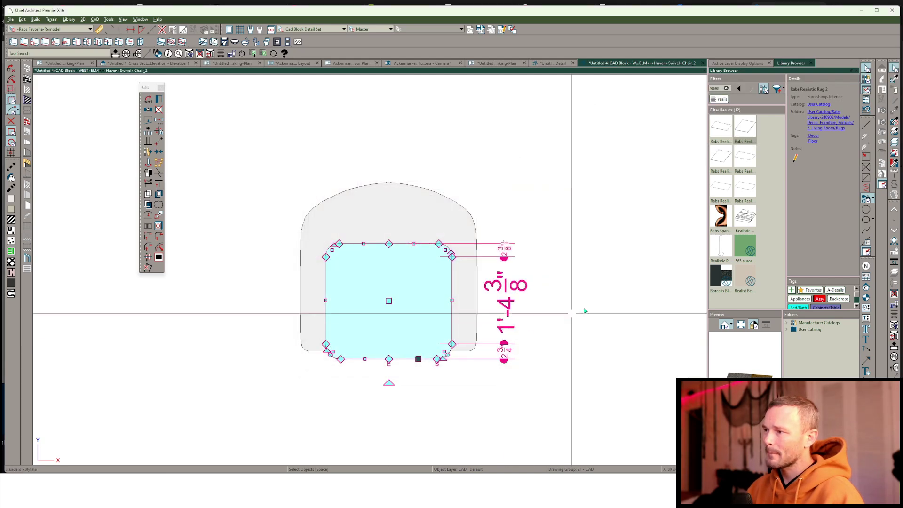
# - Close the CAD block drawing, saving its changes and replacing all instances of the block in the plan
pyautogui.click(578, 227)
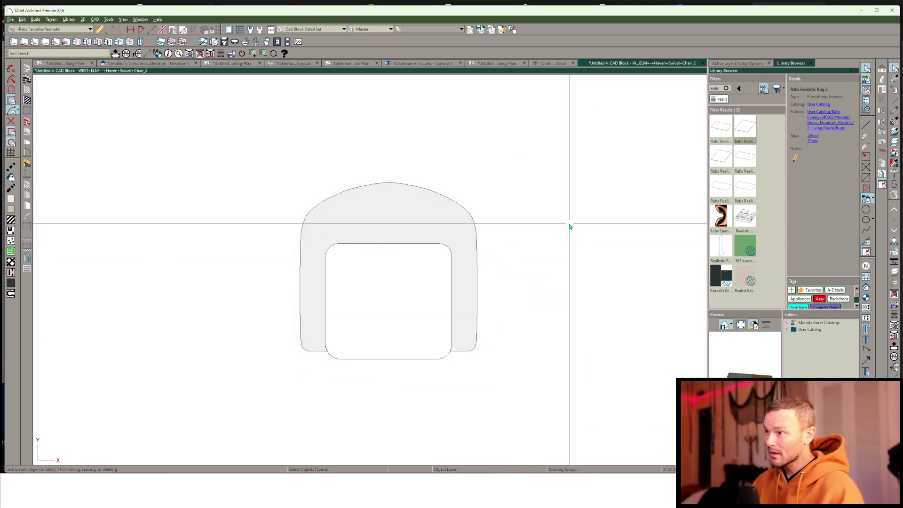
pyautogui.hotkey('ctrl', 'w')
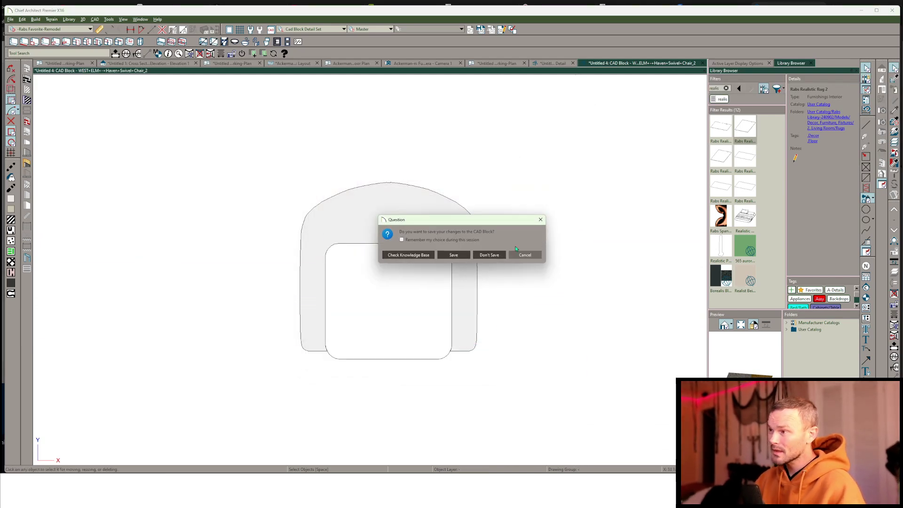
pyautogui.click(455, 255)
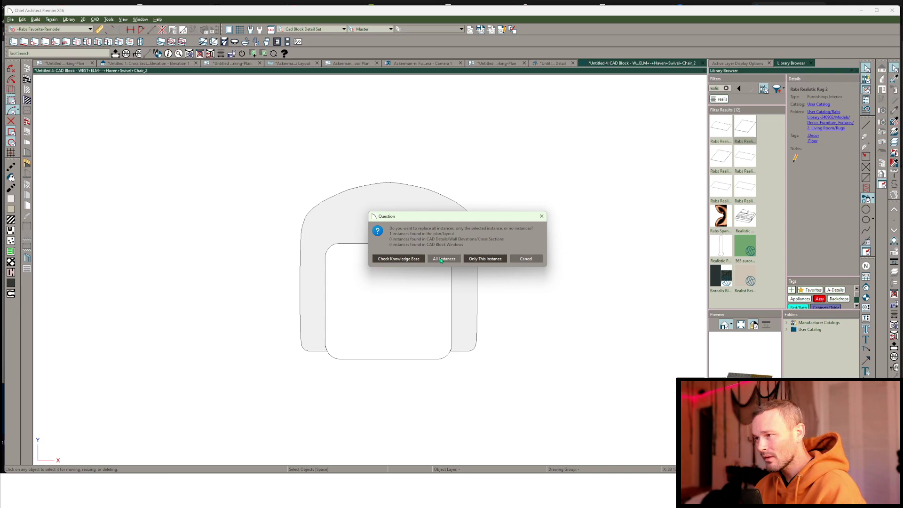
pyautogui.click(445, 258)
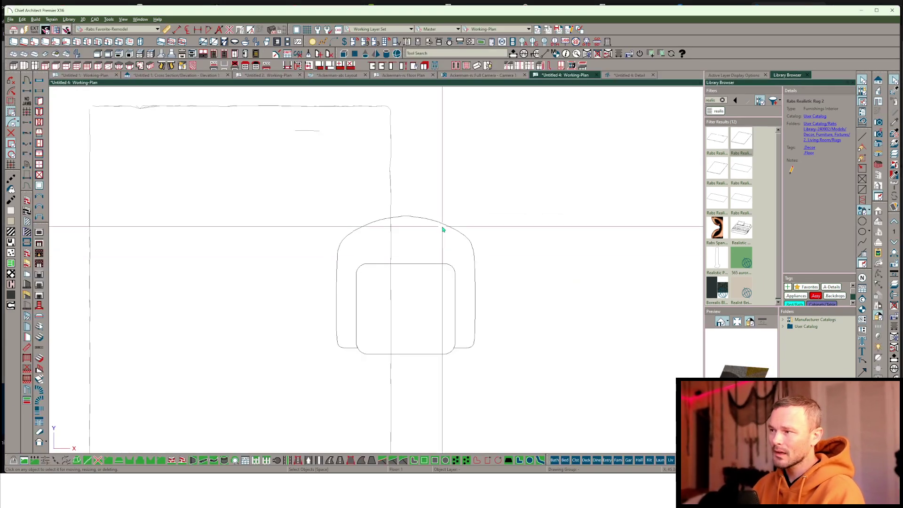
# - Turn on Use CAD Block Fill Styles for the swivel chair's 2D symbol
pyautogui.click(442, 231)
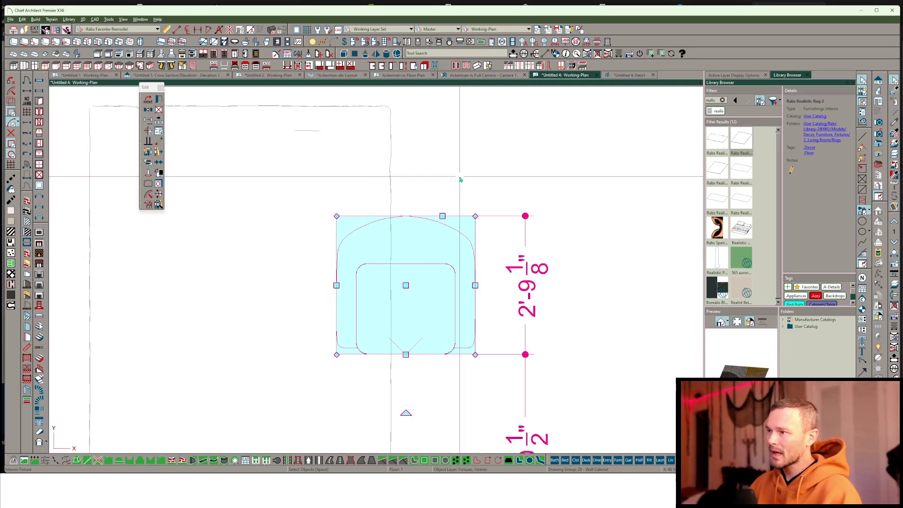
pyautogui.hotkey('ctrl', 'e')
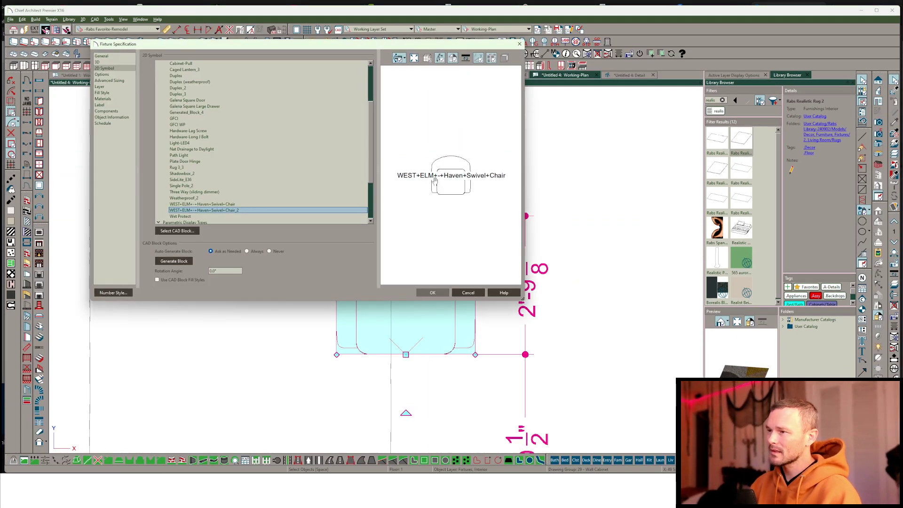
pyautogui.click(170, 282)
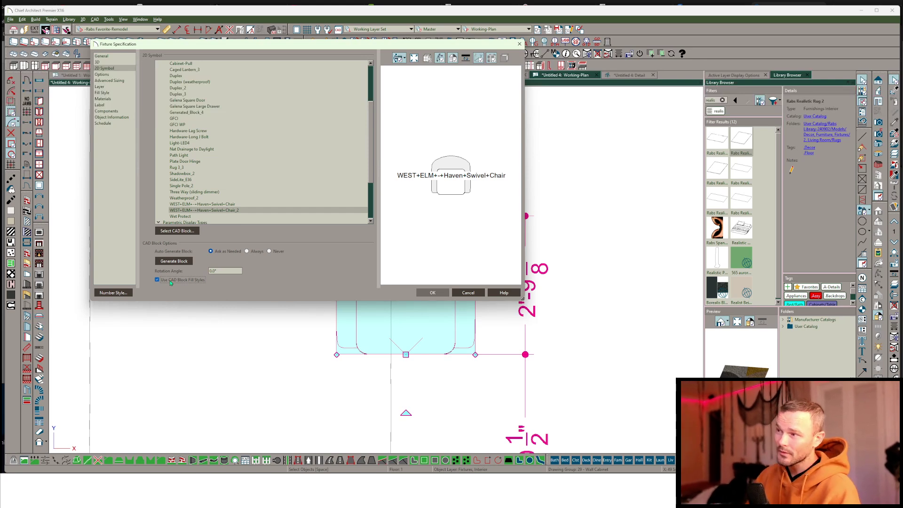
# - Set the swivel chair's fill style to the Solid pattern, apply the specification and deselect the chair
pyautogui.click(102, 93)
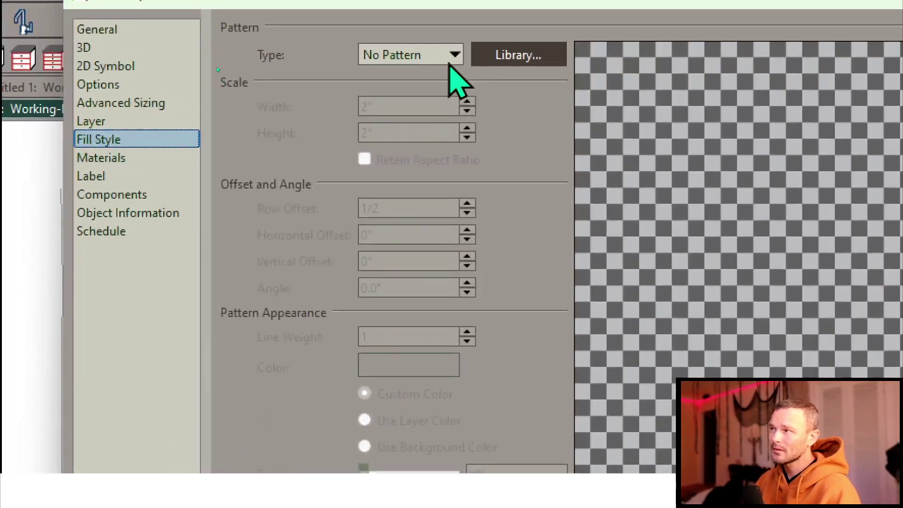
pyautogui.click(452, 8)
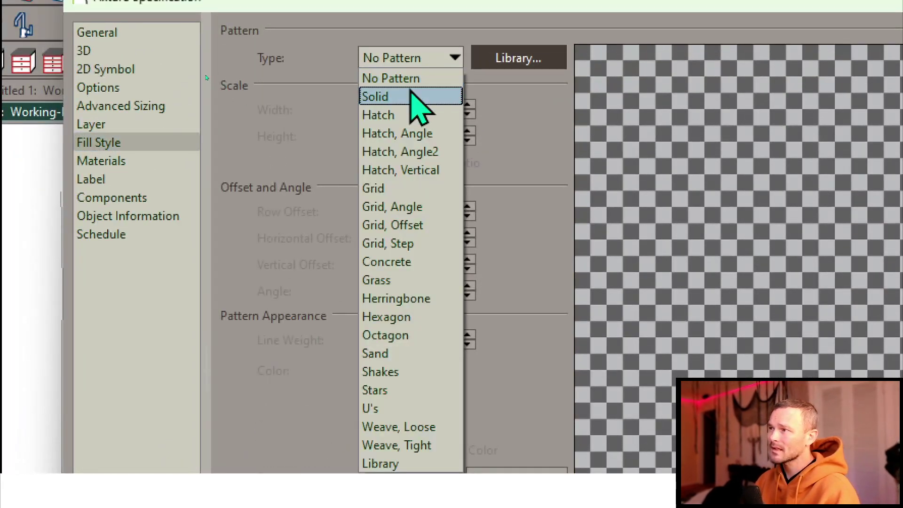
pyautogui.click(412, 43)
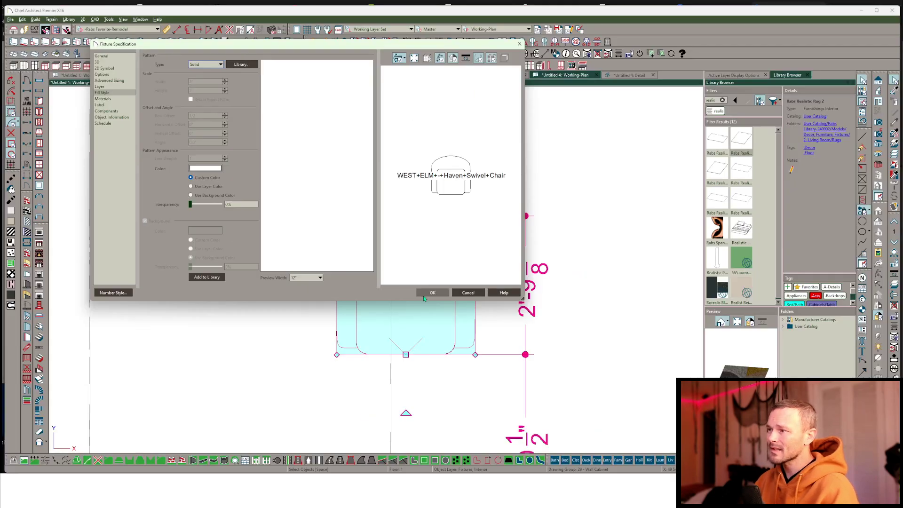
pyautogui.click(427, 293)
pyautogui.click(540, 338)
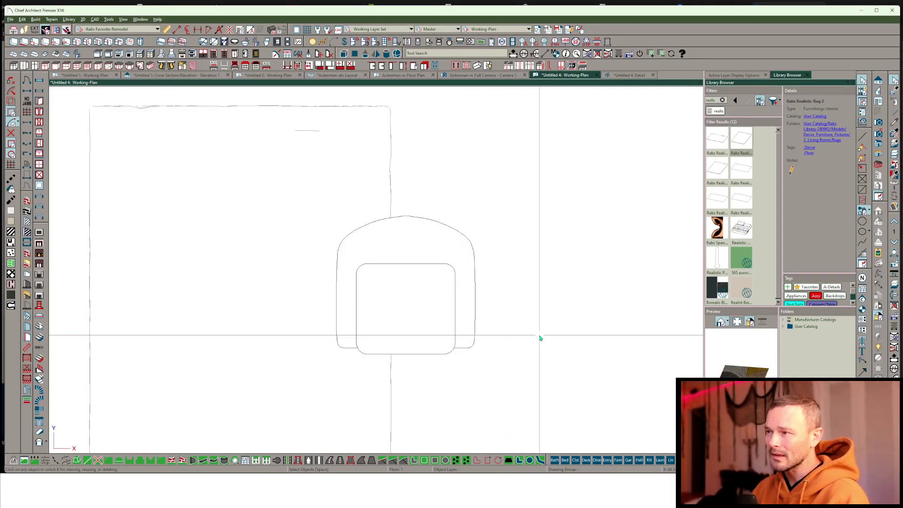
# - Open the specification of the swivel chair in the plan at its 3D geometry settings
pyautogui.scroll(-2, 539, 337)
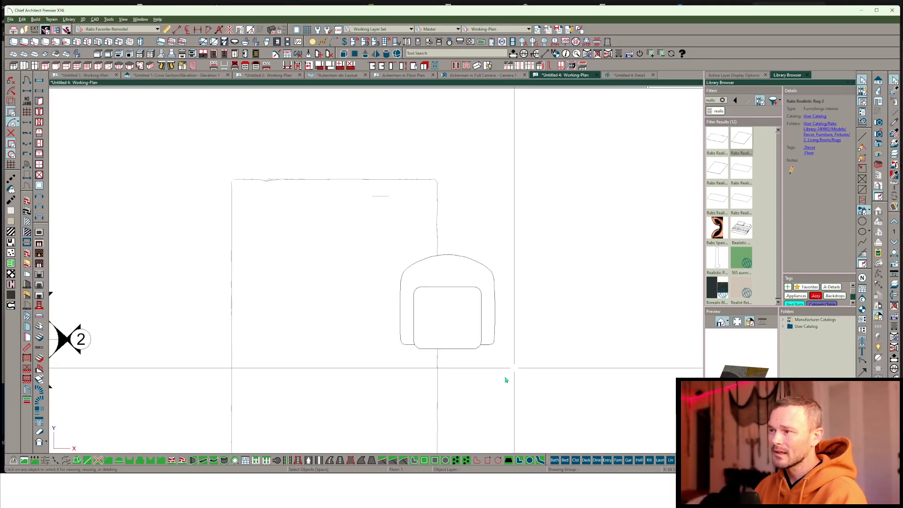
pyautogui.click(470, 323)
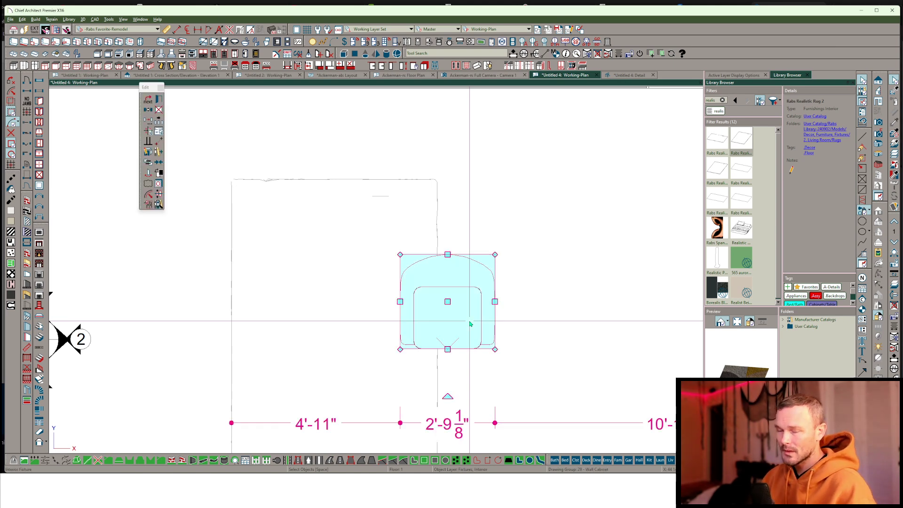
pyautogui.doubleClick(470, 324)
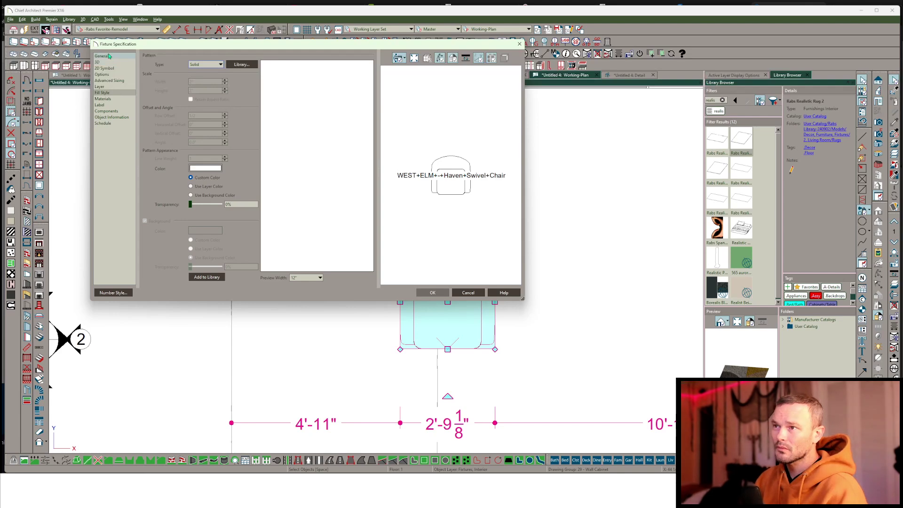
pyautogui.click(102, 56)
pyautogui.click(107, 63)
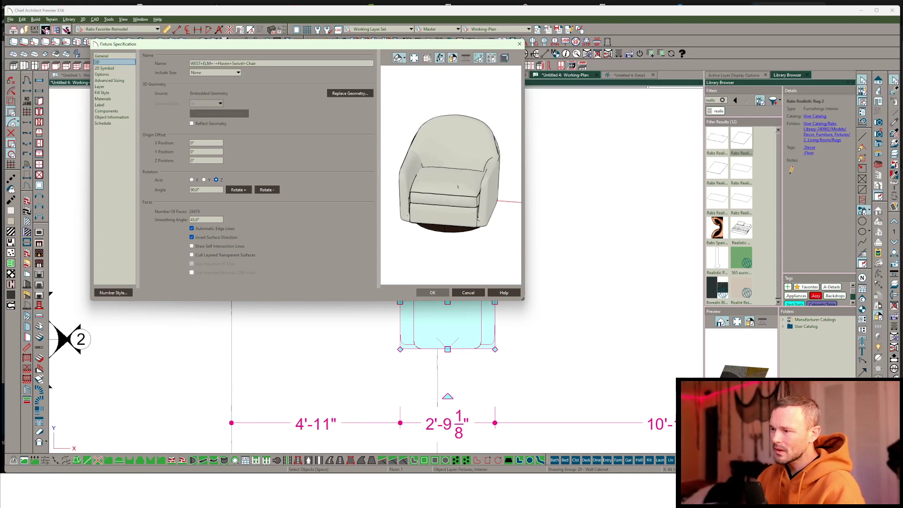
# - Switch to Blender, keep the unsaved file open, and make the chair body with its Decimate modifier the active selection
pyautogui.rightClick(349, 481)
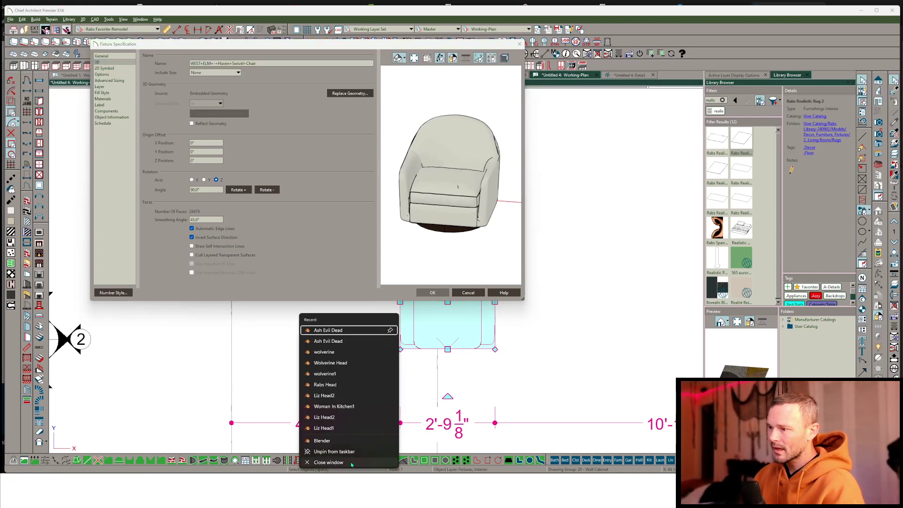
pyautogui.click(351, 465)
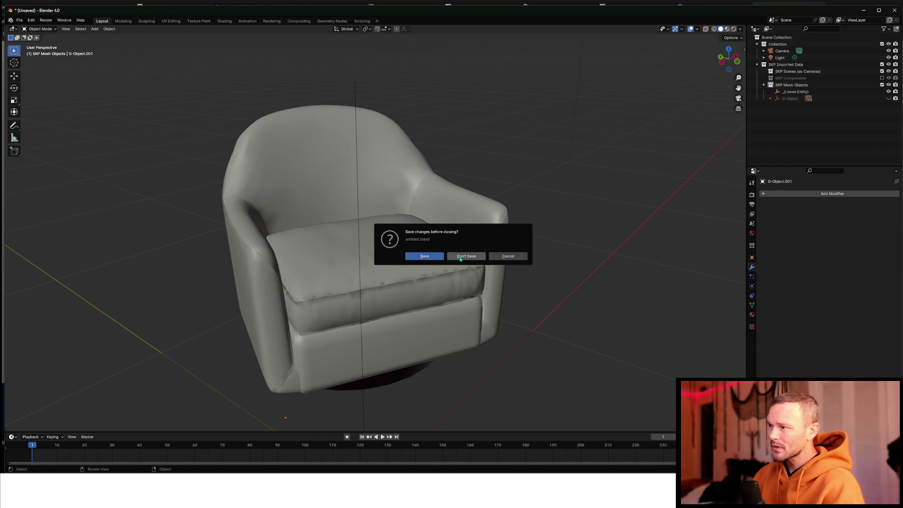
pyautogui.click(505, 259)
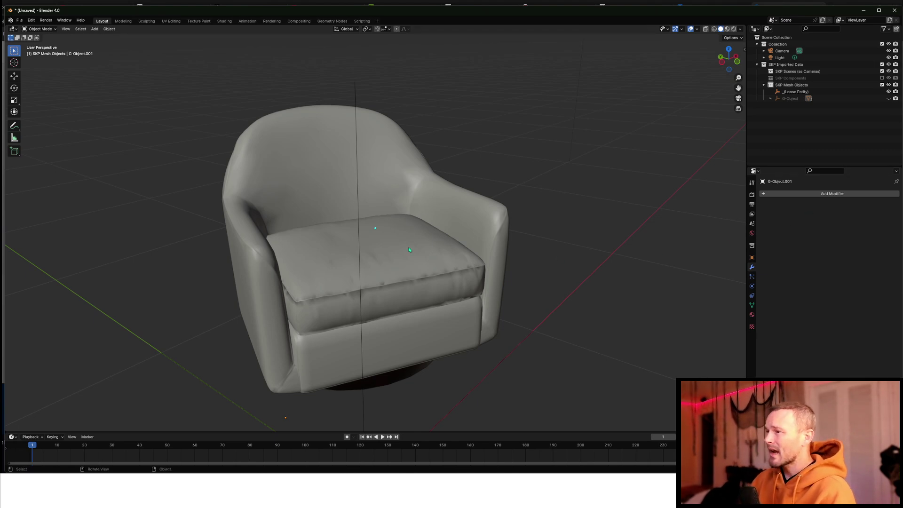
pyautogui.click(834, 199)
pyautogui.press('Escape')
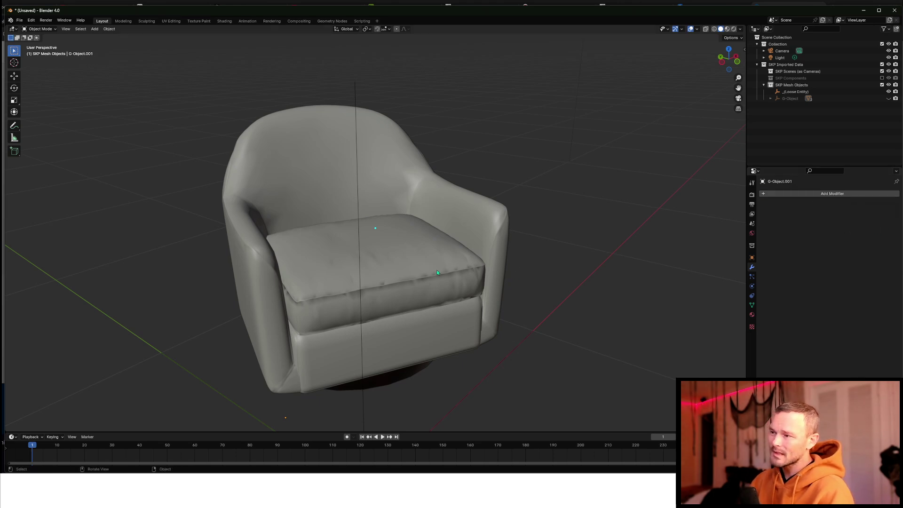
pyautogui.hotkey('ctrl', 'z')
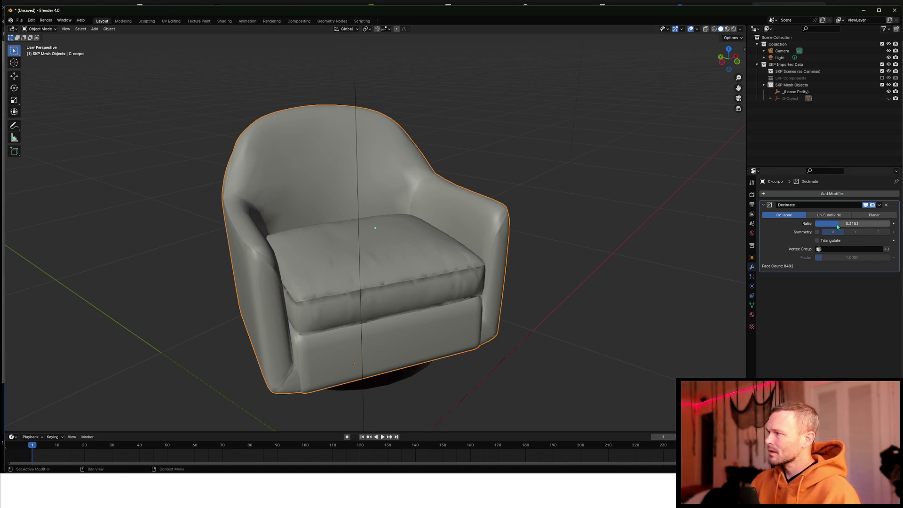
# - Try different Decimate ratios up to 1.0 on the chair body, comparing the mesh in solid and wireframe shading
pyautogui.moveTo(838, 227); pyautogui.dragTo(890, 224)
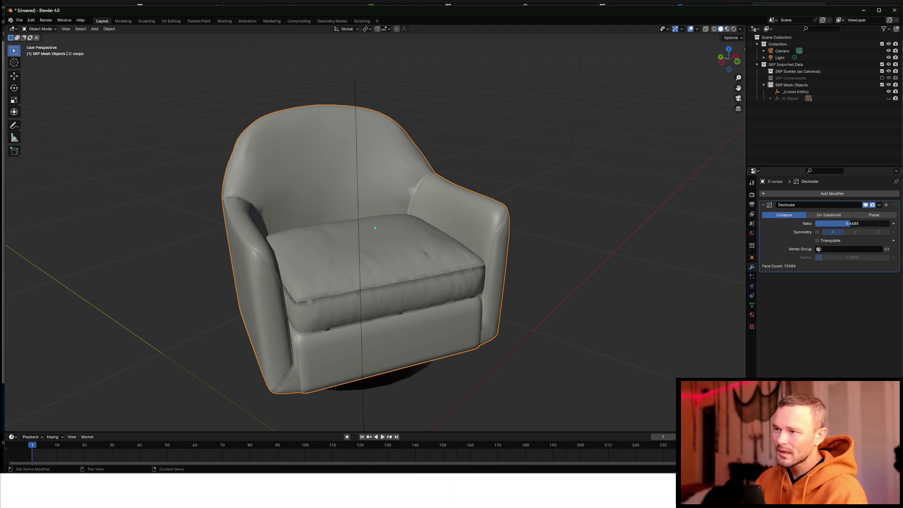
pyautogui.moveTo(858, 223); pyautogui.dragTo(890, 223)
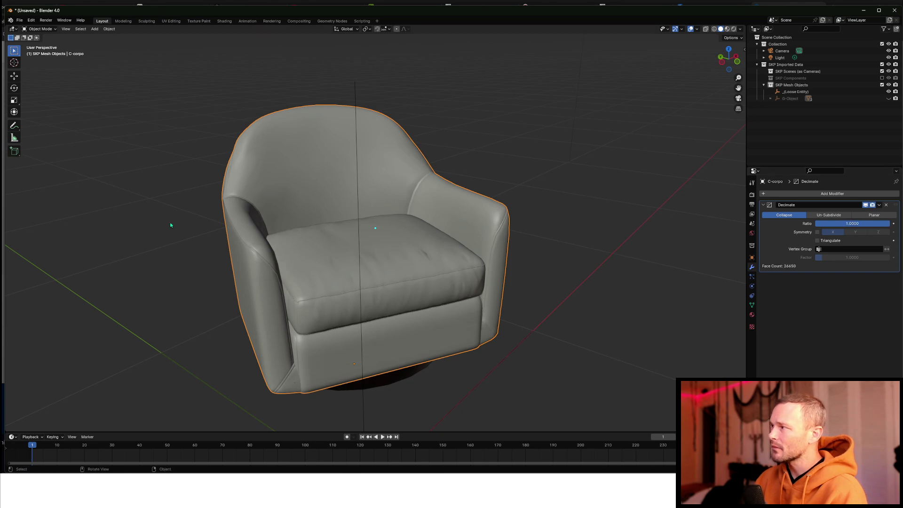
pyautogui.click(713, 29)
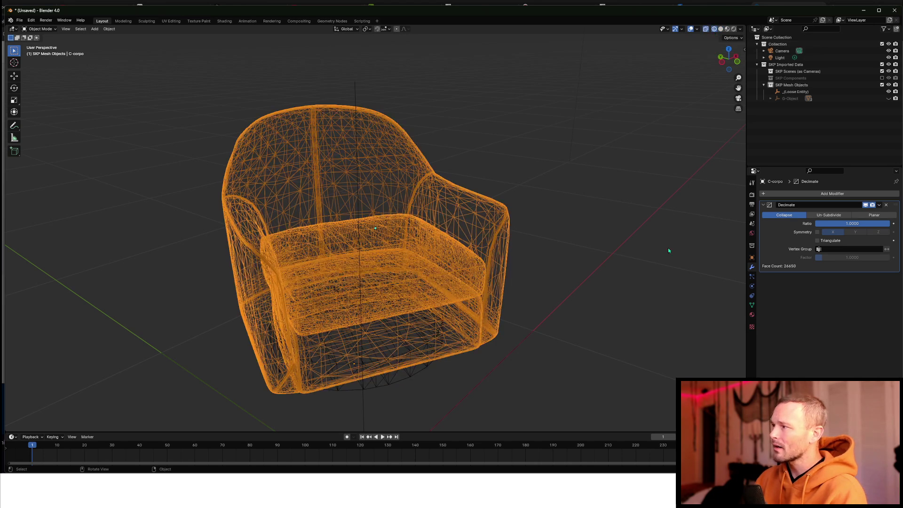
pyautogui.moveTo(888, 223); pyautogui.dragTo(830, 224)
pyautogui.moveTo(827, 223); pyautogui.dragTo(891, 223)
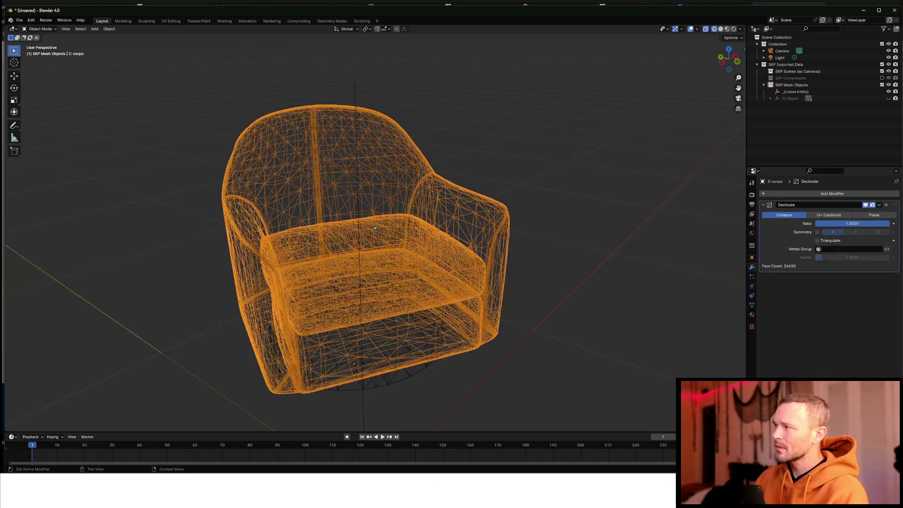
# - Show the chair in material preview shading and set the body's Decimate ratio to 0.3694
pyautogui.click(728, 29)
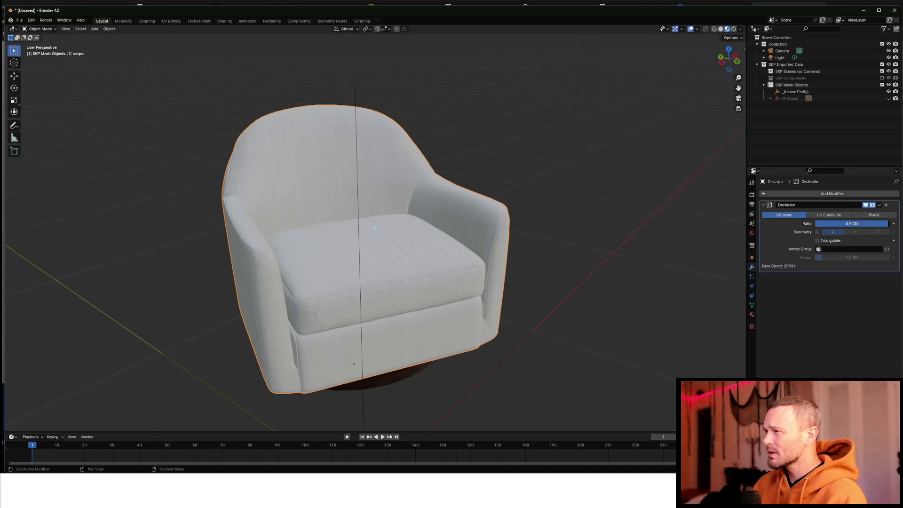
pyautogui.moveTo(881, 224); pyautogui.dragTo(859, 224)
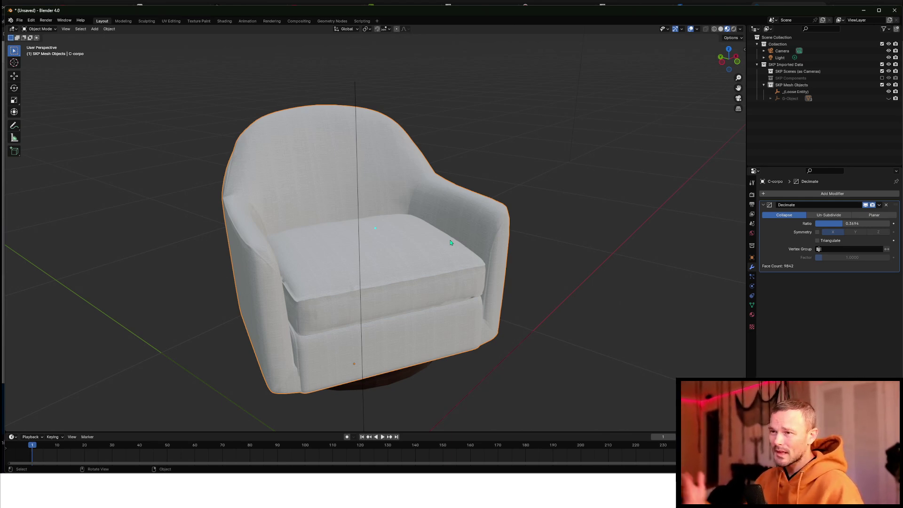
# - Export the model in Wavefront format as West Elm Sofa Chair.obj, with scale 1.000, forward axis X, up axis Z and modifiers applied
pyautogui.click(19, 20)
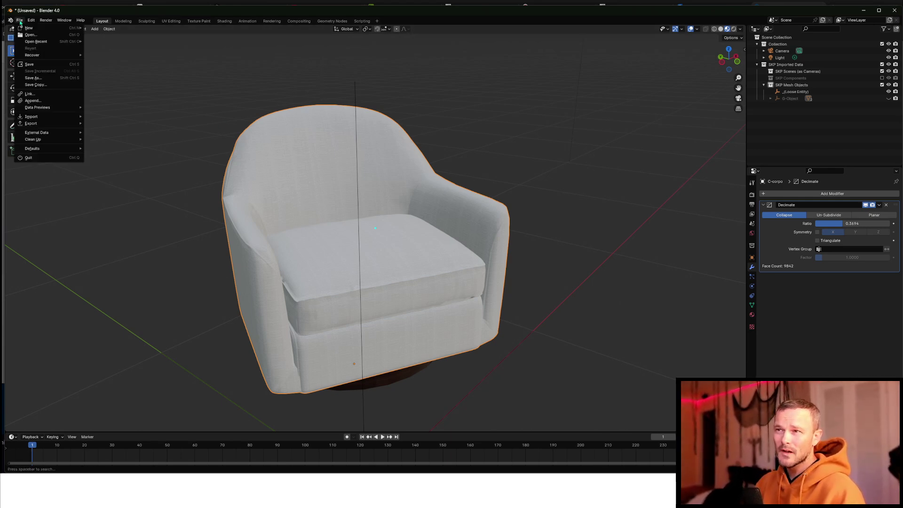
pyautogui.moveTo(37, 126)
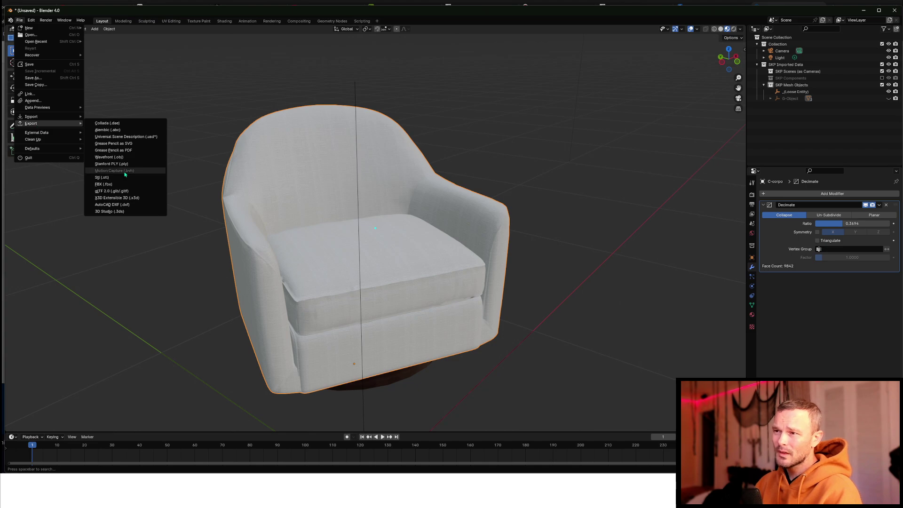
pyautogui.click(107, 158)
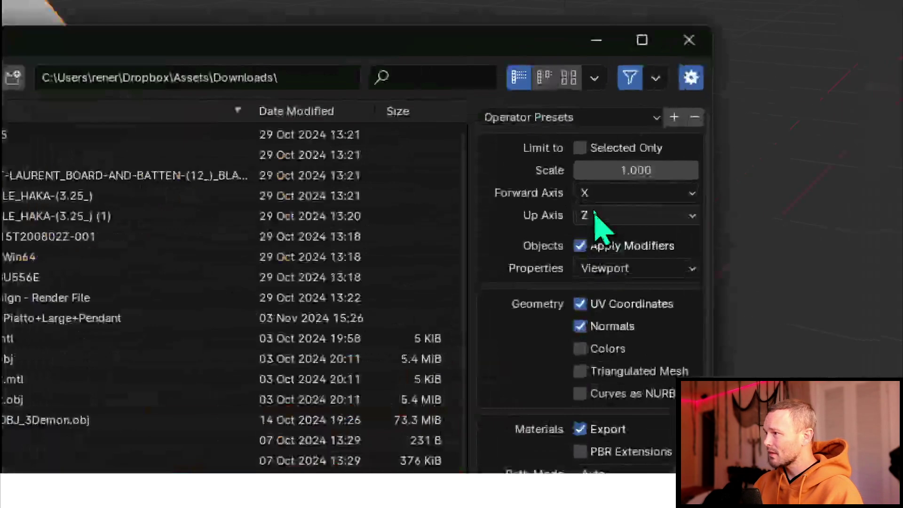
pyautogui.click(638, 170)
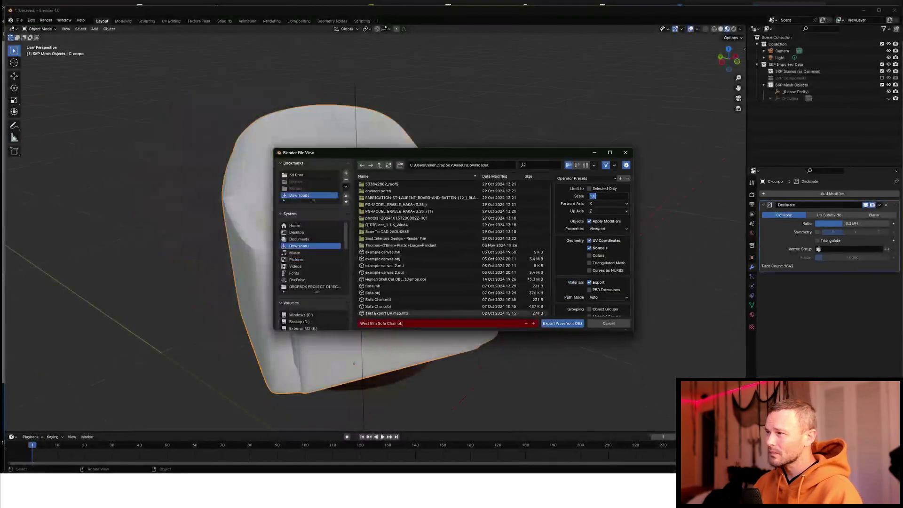
pyautogui.click(563, 324)
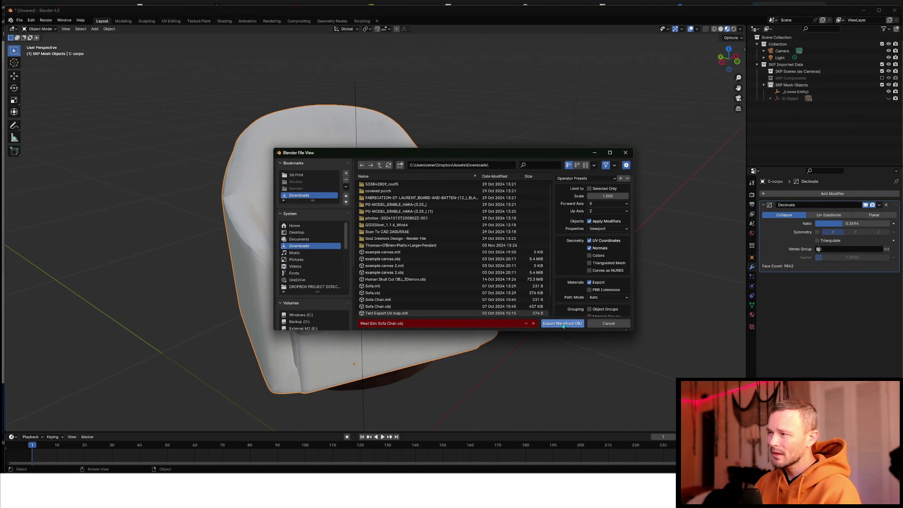
pyautogui.click(563, 324)
# - Switch back to Chief Architect and replace the swivel chair's 3D geometry with West Elm Sofa Chair.obj from the Downloads folder
pyautogui.hotkey('alt', 'Tab')
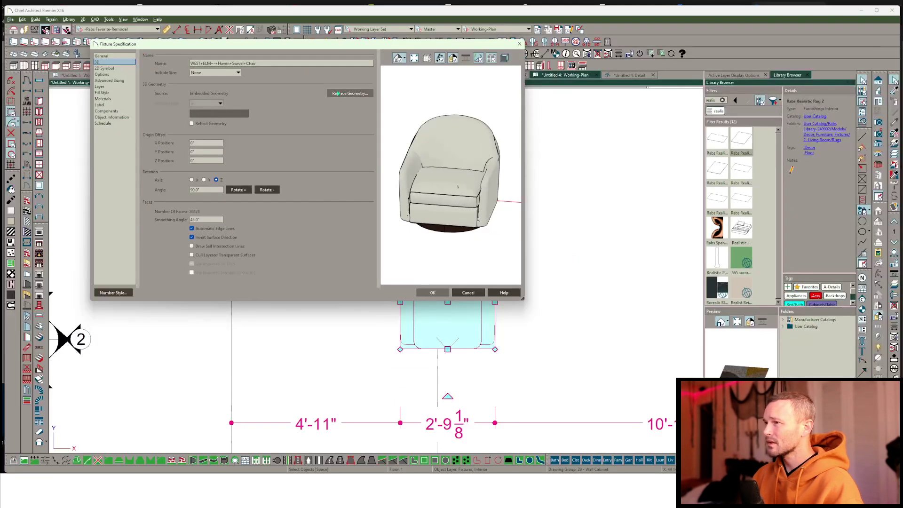
pyautogui.click(338, 93)
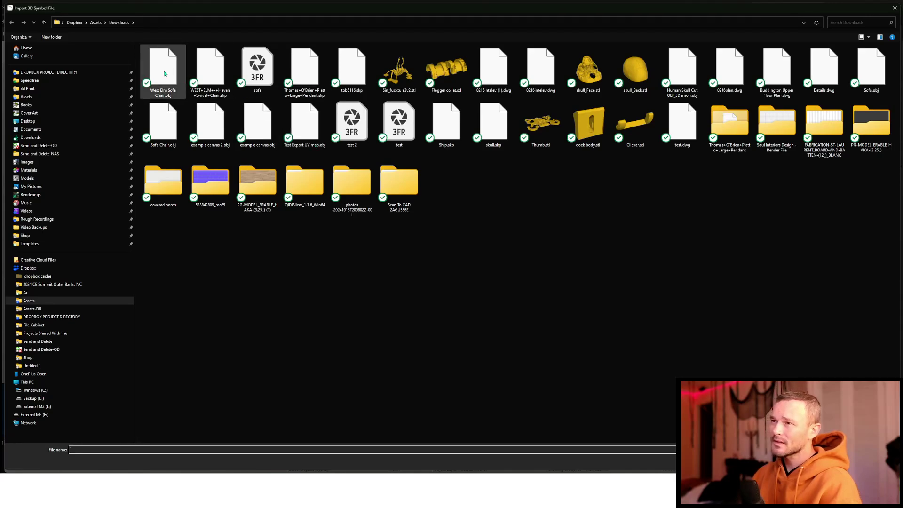
pyautogui.click(165, 74)
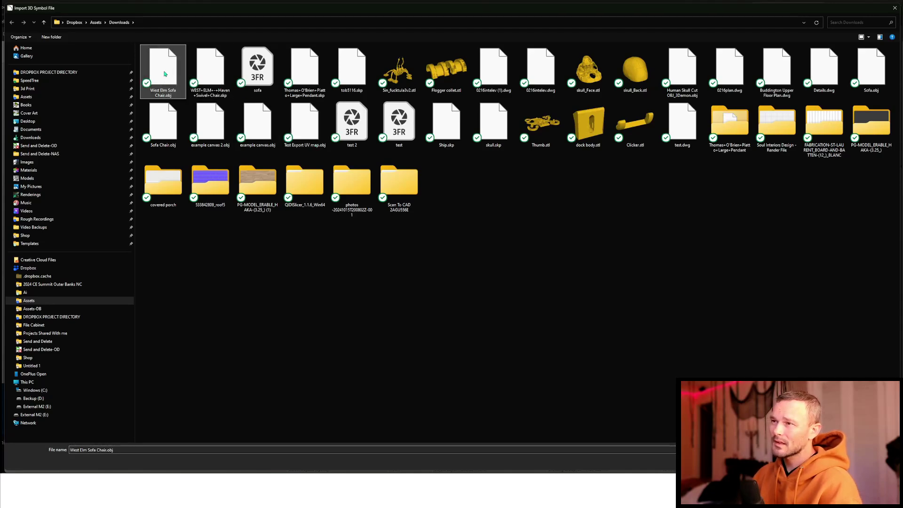
pyautogui.doubleClick(165, 74)
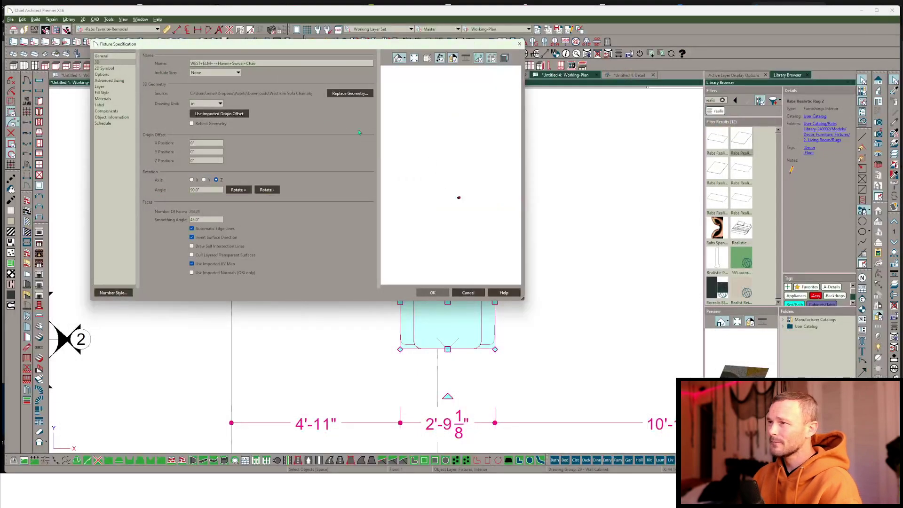
# - Set the chair geometry's drawing unit to m and rotate it about the Z axis by 27.38° and a further 90°
pyautogui.click(214, 105)
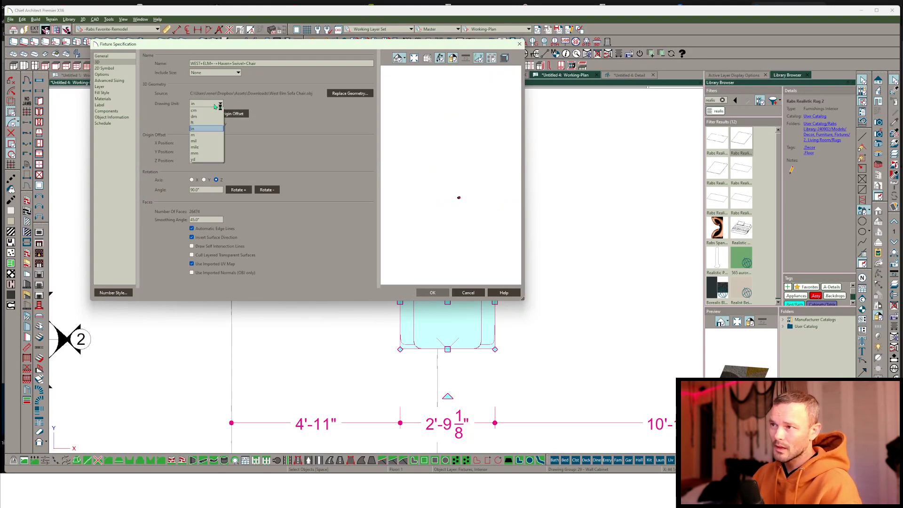
pyautogui.click(203, 136)
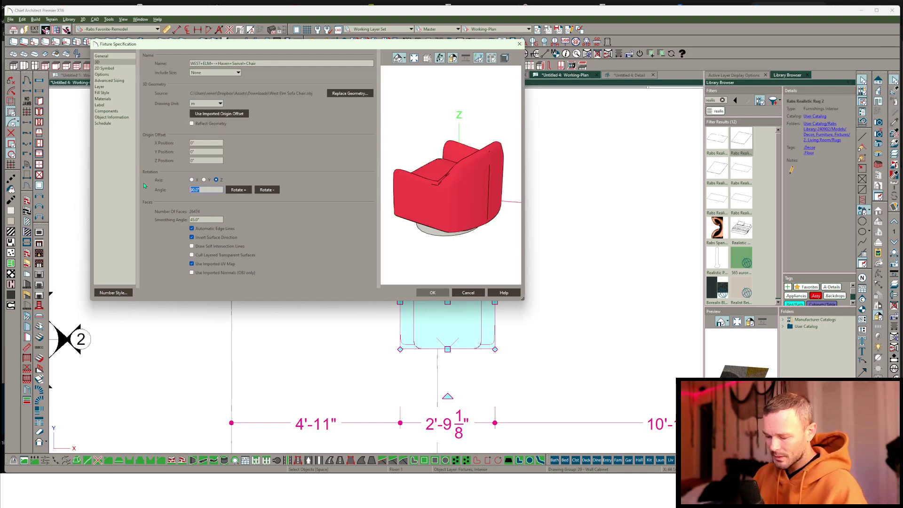
pyautogui.write('27')
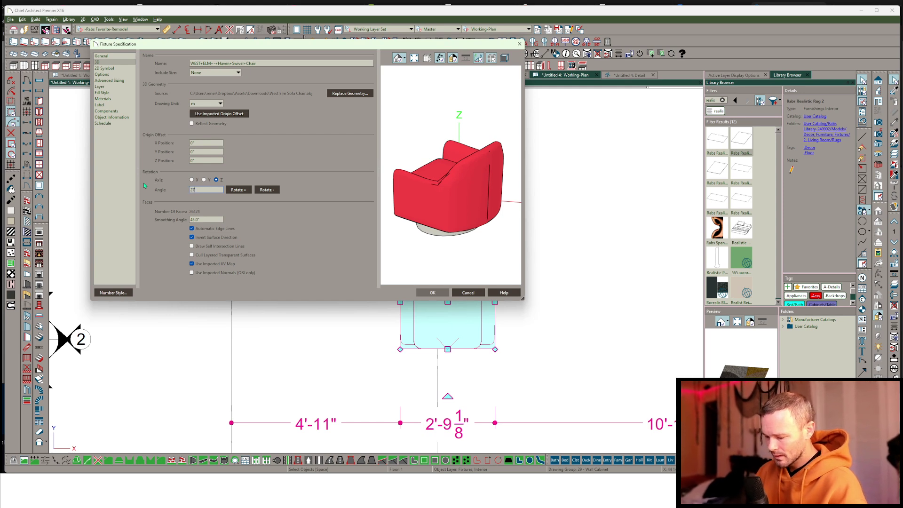
pyautogui.write('.38')
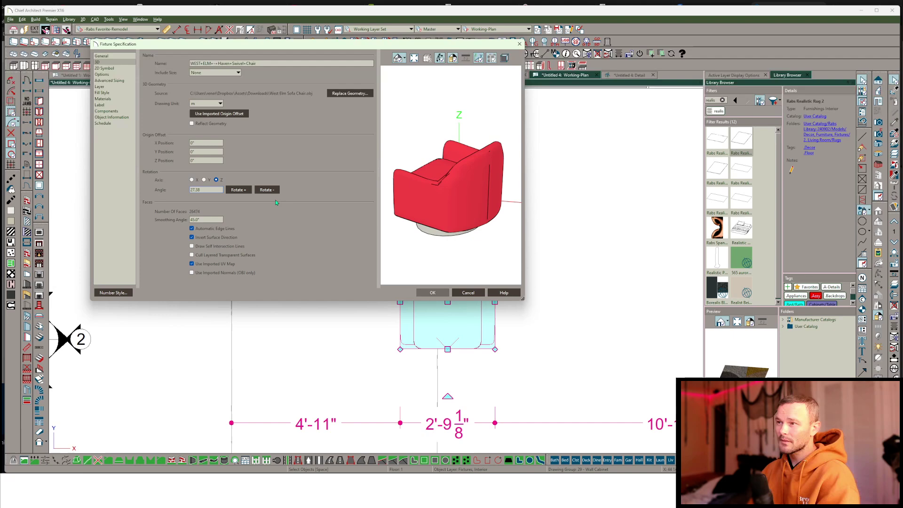
pyautogui.click(239, 190)
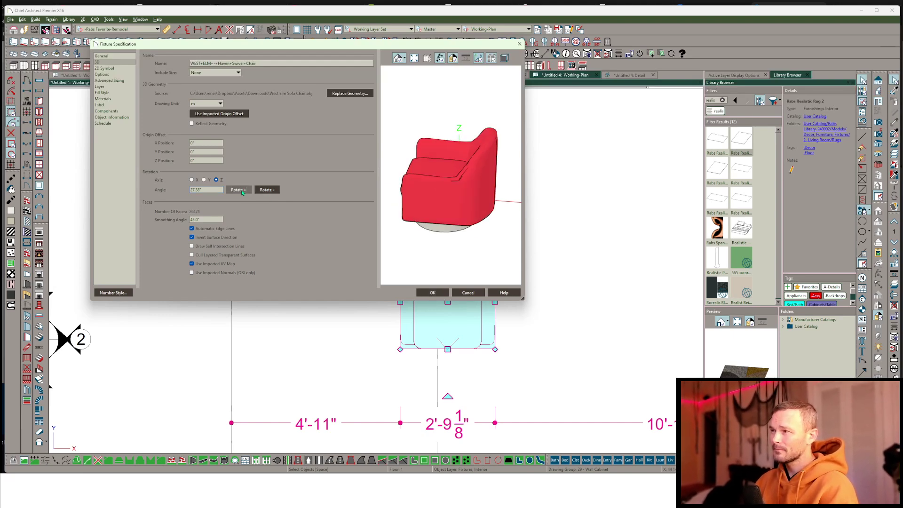
pyautogui.moveTo(207, 190); pyautogui.dragTo(157, 191)
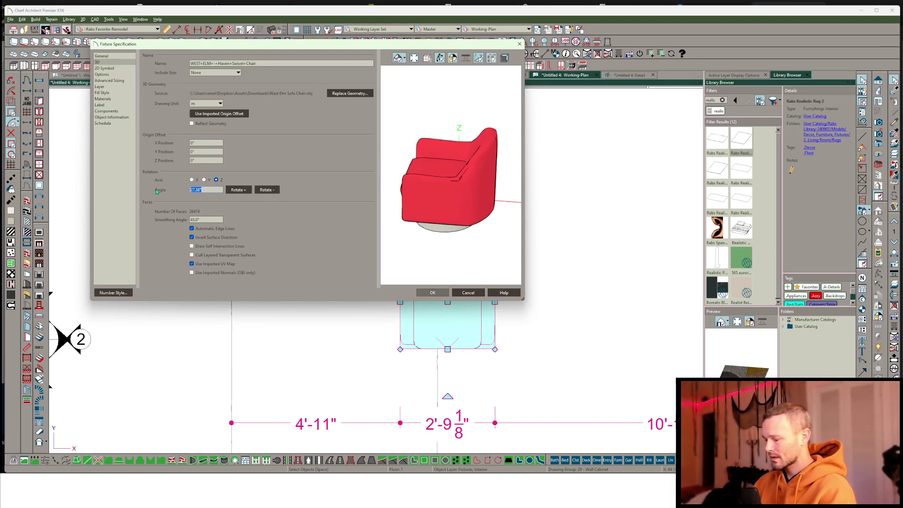
pyautogui.click(240, 190)
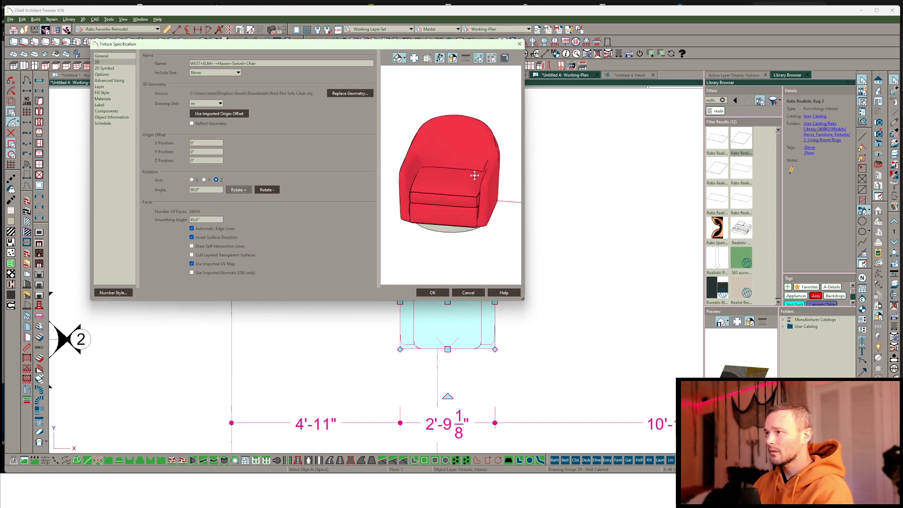
# - Check the chair's orientation in the preview, review its 2D symbol settings, and accept the fixture specification
pyautogui.moveTo(475, 175); pyautogui.dragTo(458, 148)
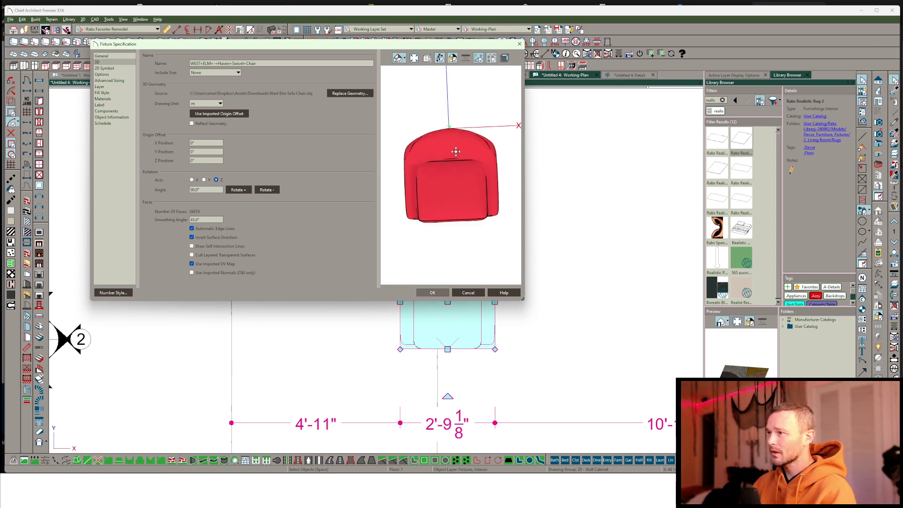
pyautogui.scroll(-2, 444, 114)
pyautogui.moveTo(451, 116); pyautogui.dragTo(449, 155, button='middle')
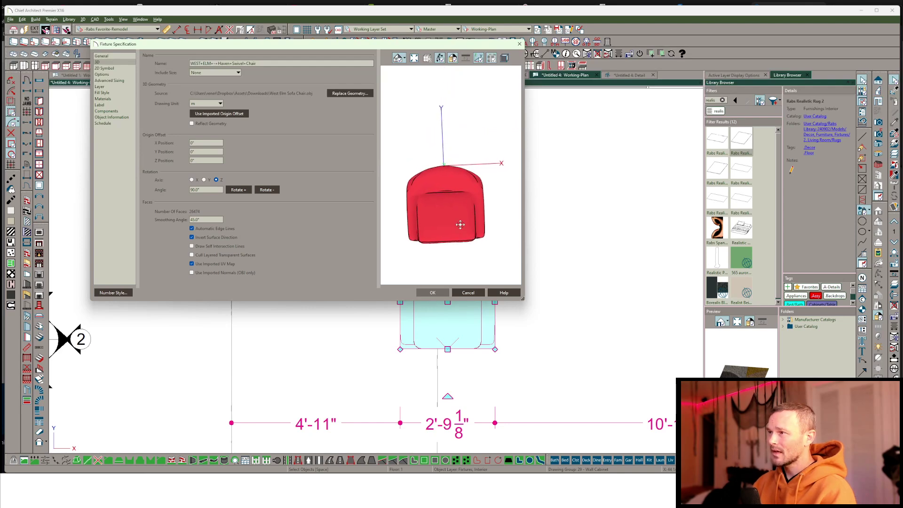
pyautogui.moveTo(461, 225); pyautogui.dragTo(448, 134)
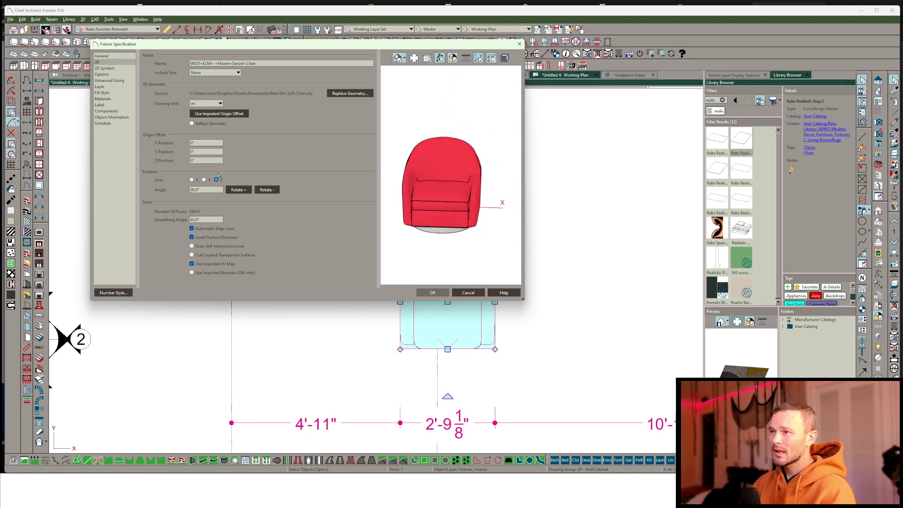
pyautogui.click(106, 68)
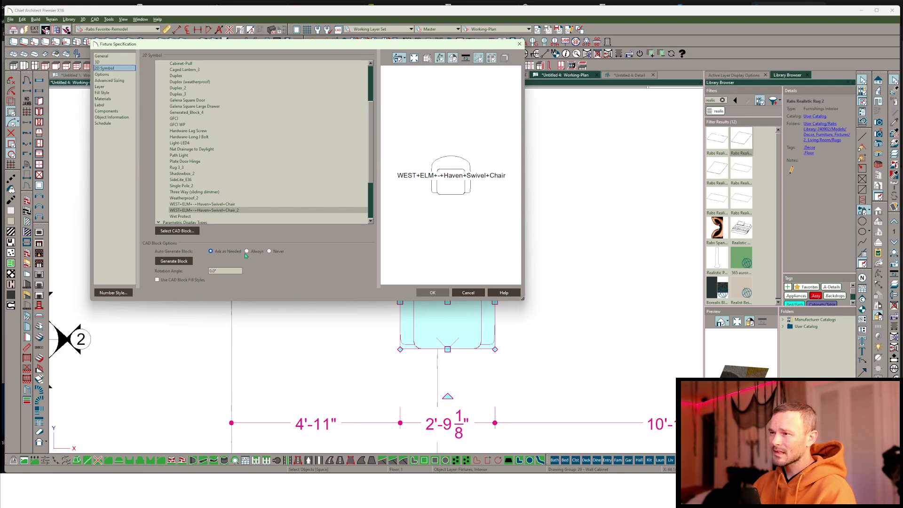
pyautogui.click(431, 293)
pyautogui.press('Escape')
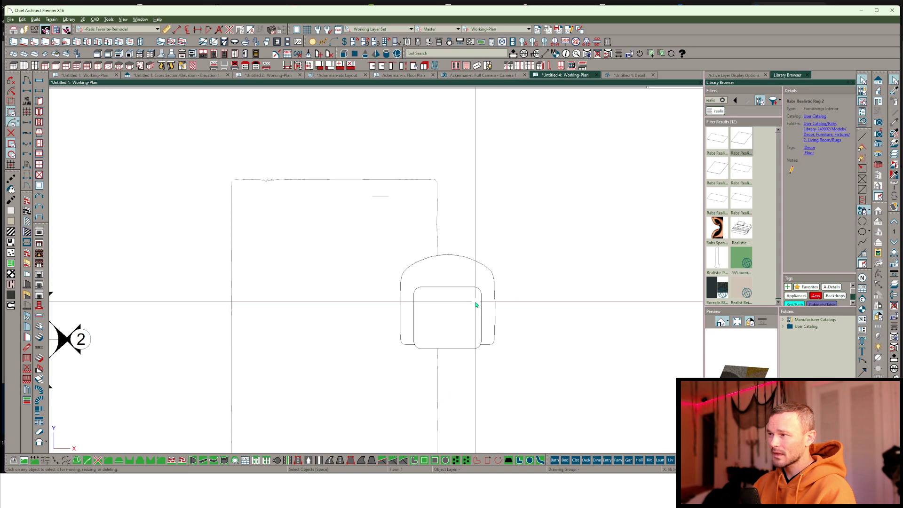
pyautogui.click(476, 305)
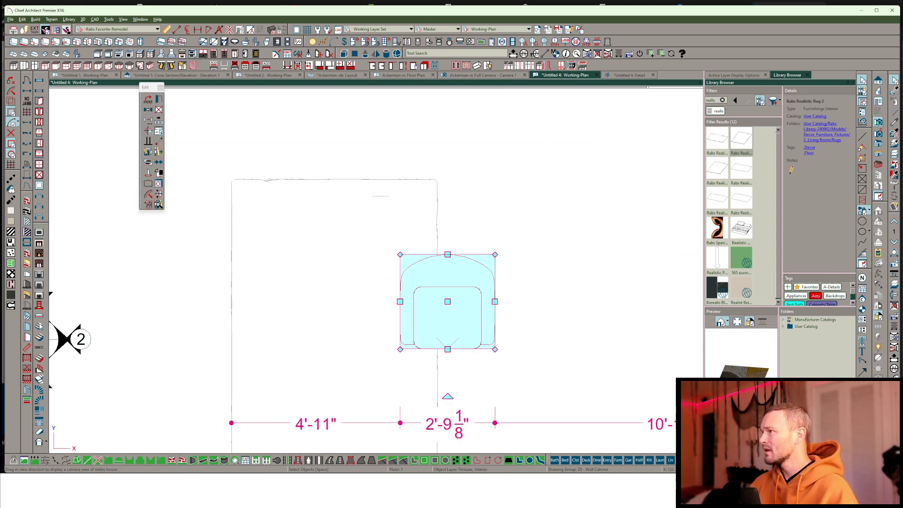
pyautogui.click(878, 122)
pyautogui.scroll(-2, 447, 311)
pyautogui.moveTo(313, 345); pyautogui.dragTo(398, 232)
pyautogui.press('Escape')
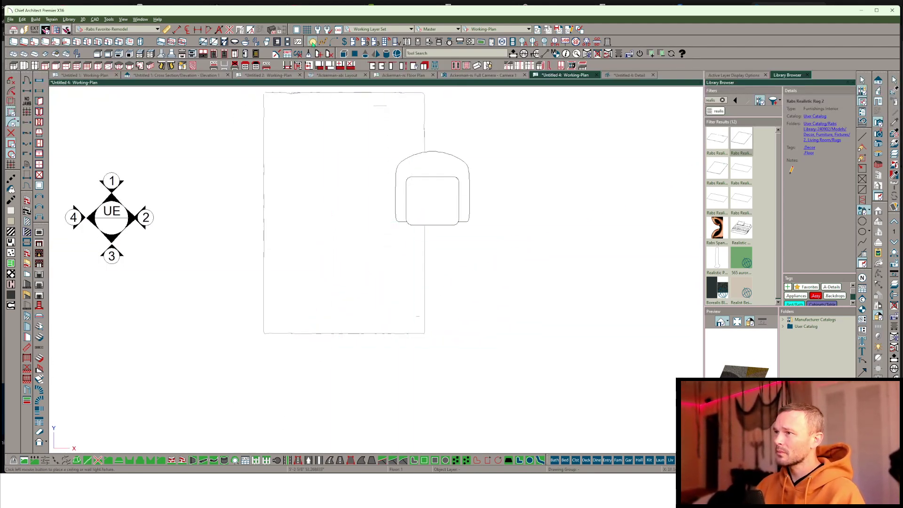
# - Place a light fixture over the chair's centre and create a full camera view looking toward the chair from across the rug
pyautogui.click(433, 202)
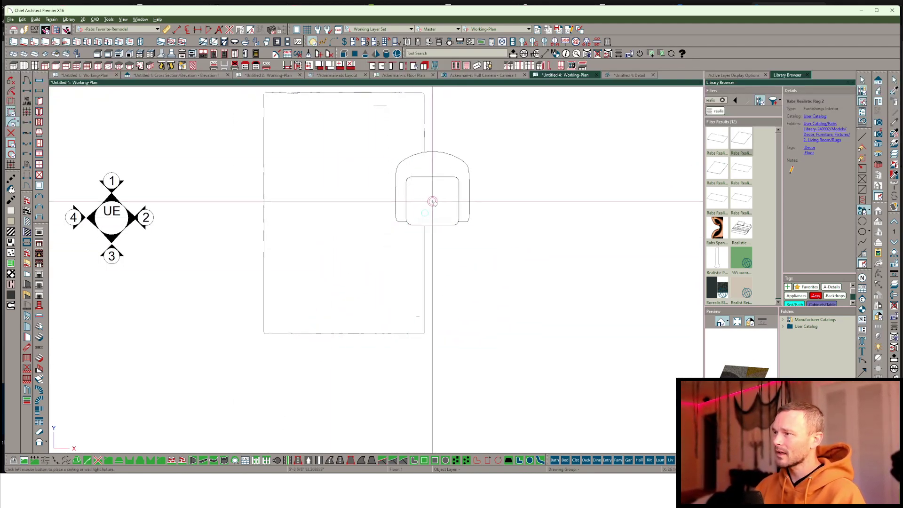
pyautogui.click(878, 122)
pyautogui.moveTo(339, 325); pyautogui.dragTo(411, 213)
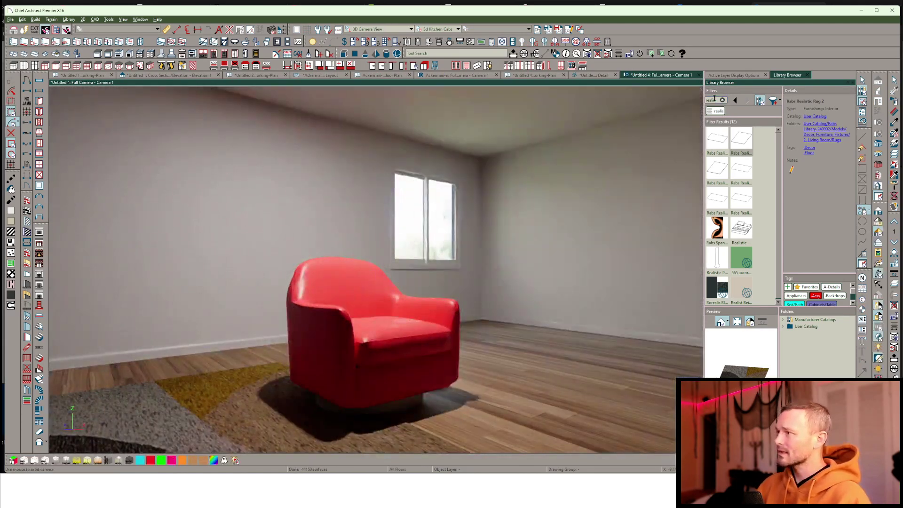
# - Search the library for "uphol", limit the results to the User Catalog, and apply Rabs Fluffy Upholstery to the chair body
pyautogui.write('uphol')
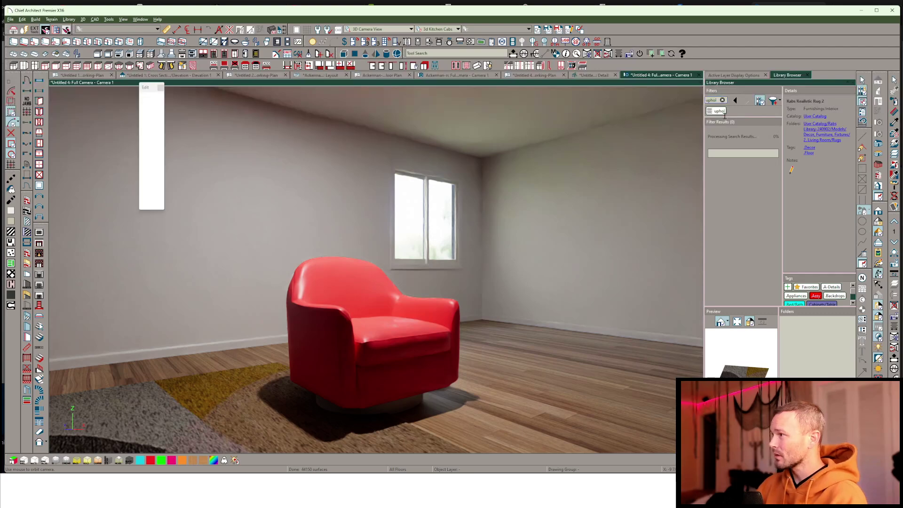
pyautogui.click(806, 341)
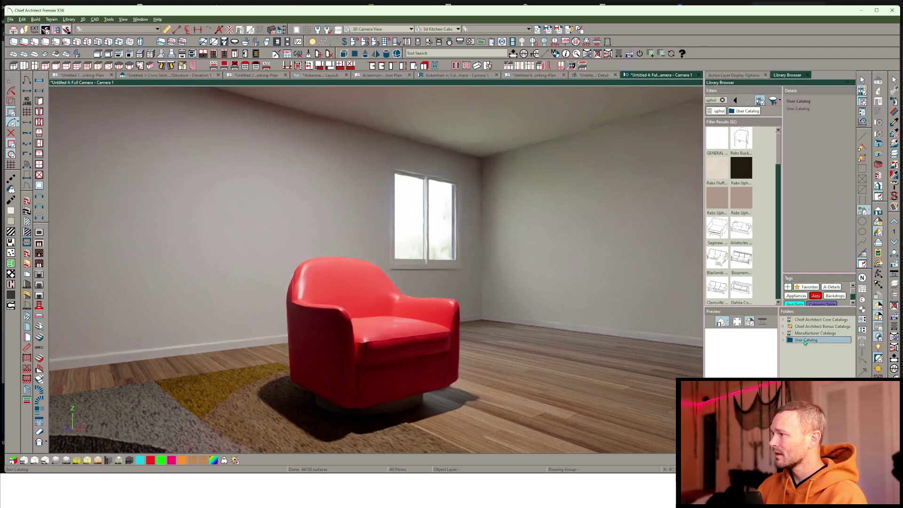
pyautogui.click(711, 164)
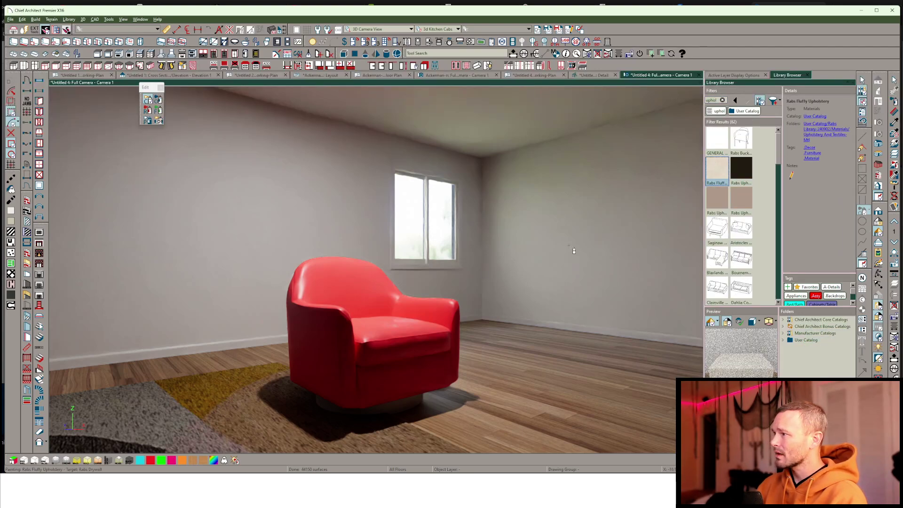
pyautogui.click(403, 365)
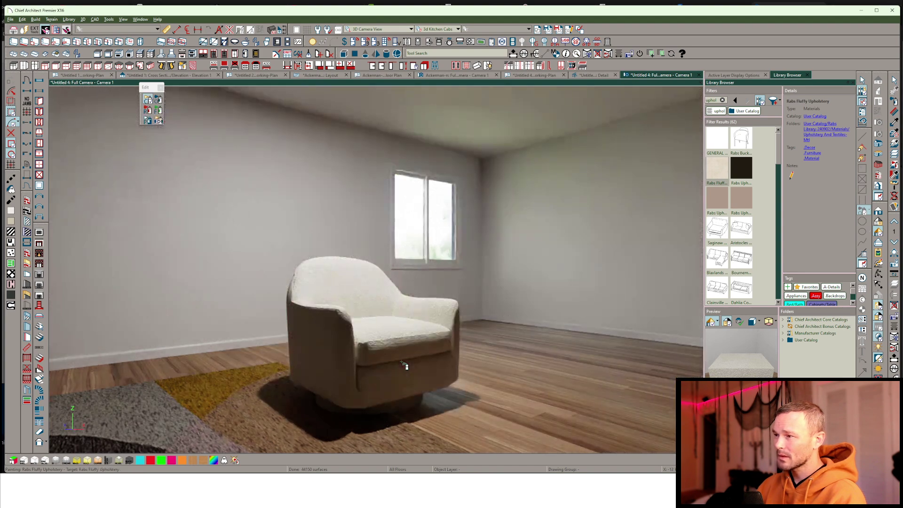
# - Increase the AMD FidelityFX sharpening in the full camera's specification and apply it to the view
pyautogui.click(568, 31)
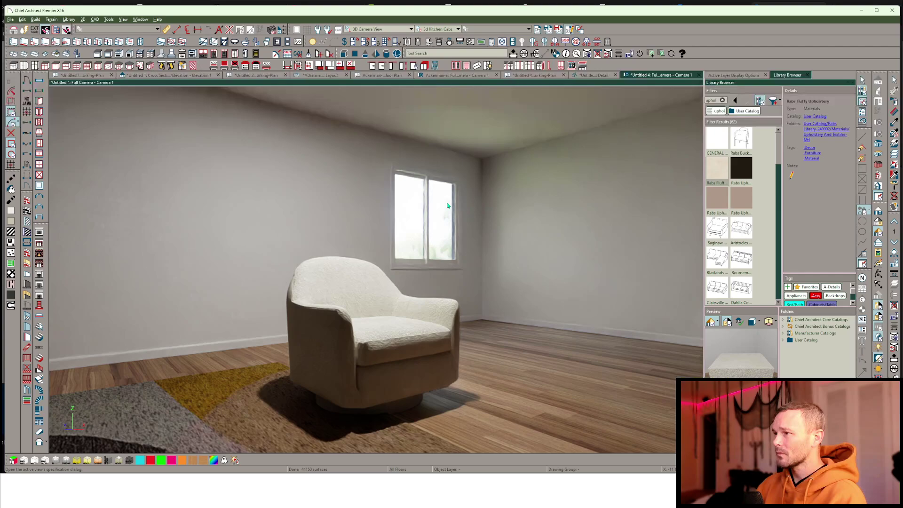
pyautogui.scroll(2, 450, 217)
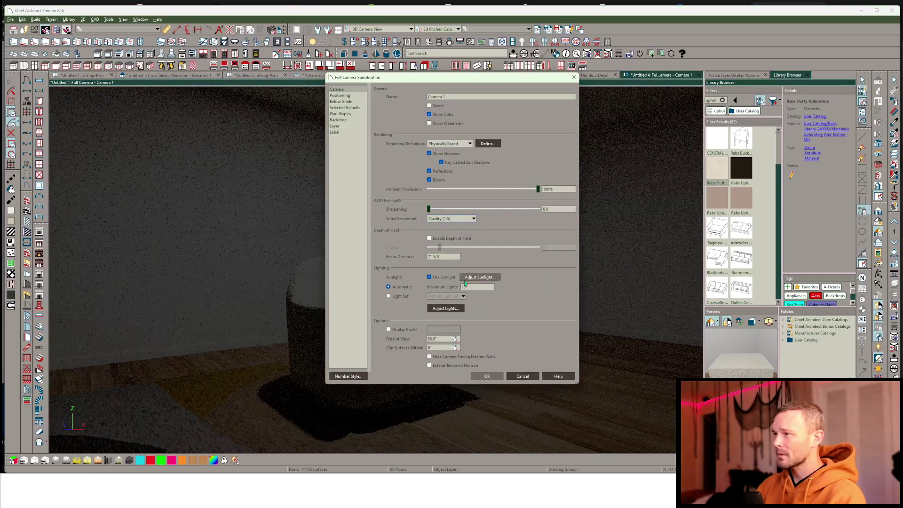
pyautogui.click(461, 210)
pyautogui.click(487, 376)
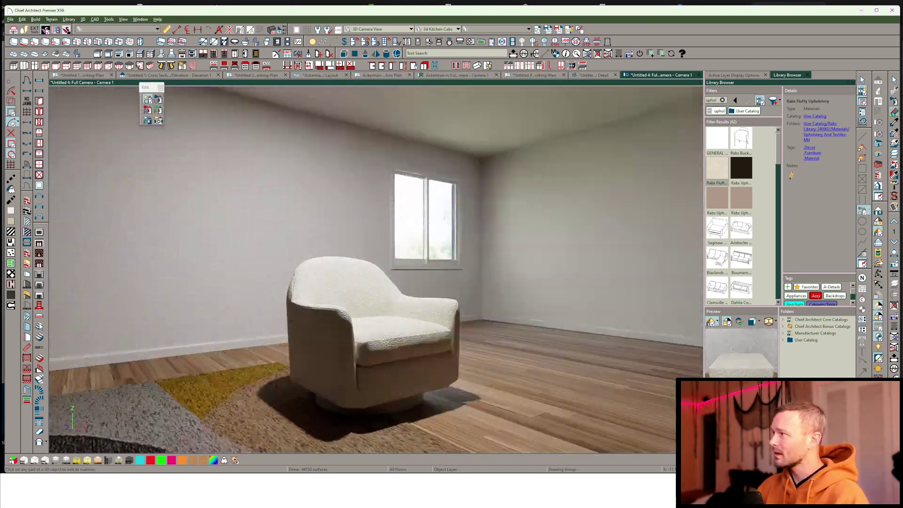
# - Change the X scale of the chair's Rabs Fluffy Upholstery texture with its aspect ratio retained, and inspect the fabric
pyautogui.click(388, 276)
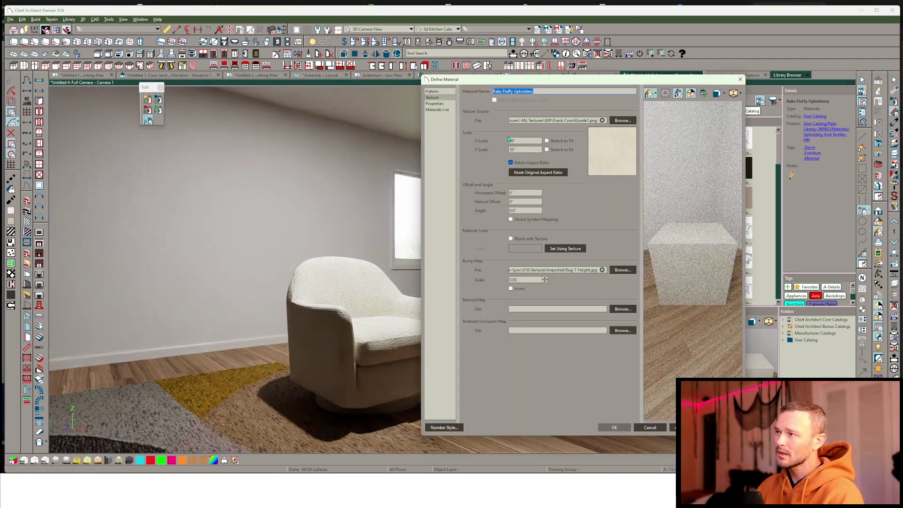
pyautogui.doubleClick(533, 140)
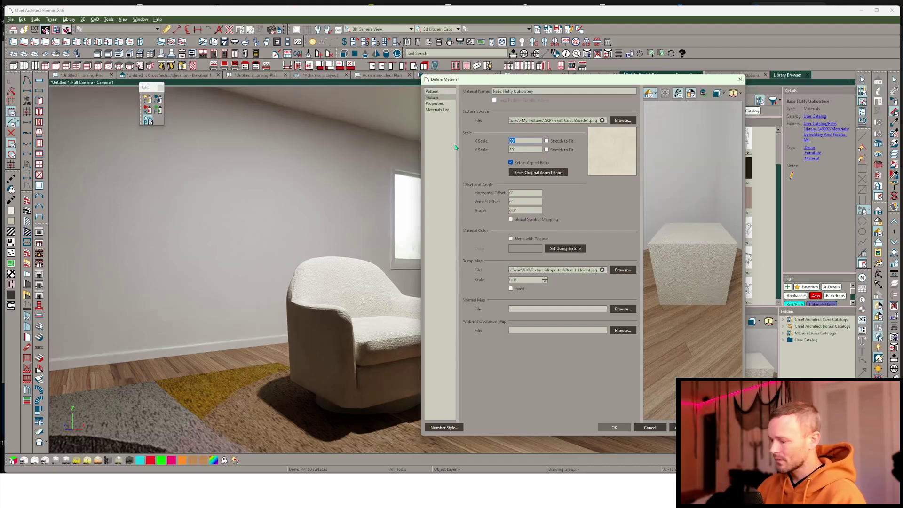
pyautogui.press('Return')
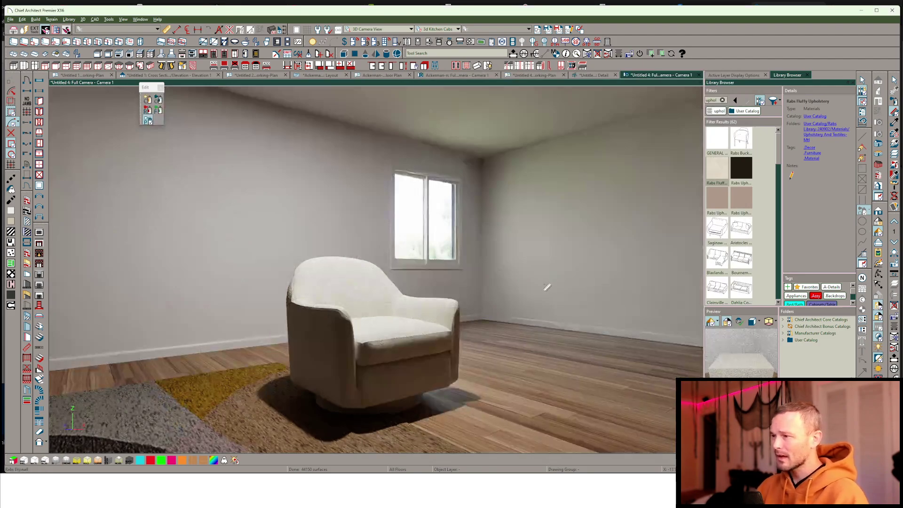
pyautogui.moveTo(532, 287); pyautogui.dragTo(524, 283, button='middle')
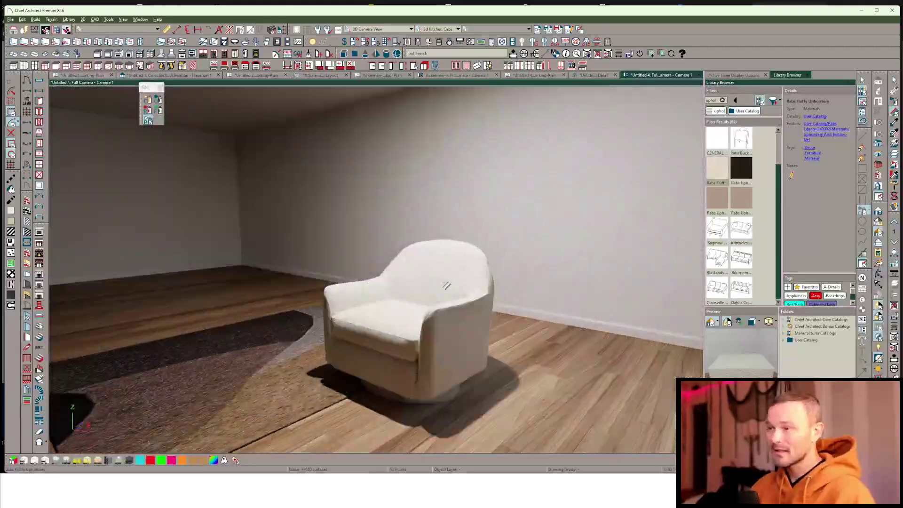
pyautogui.moveTo(447, 284); pyautogui.dragTo(441, 282, button='middle')
pyautogui.moveTo(442, 281); pyautogui.dragTo(446, 285)
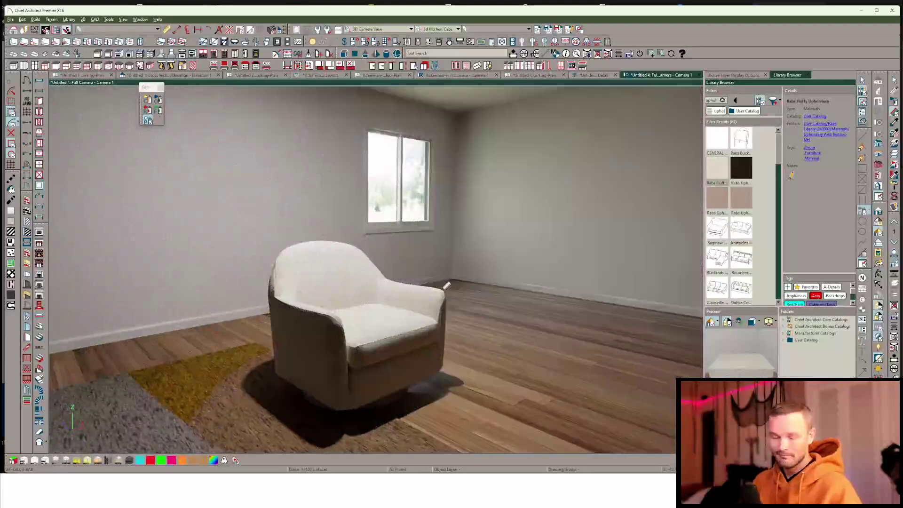